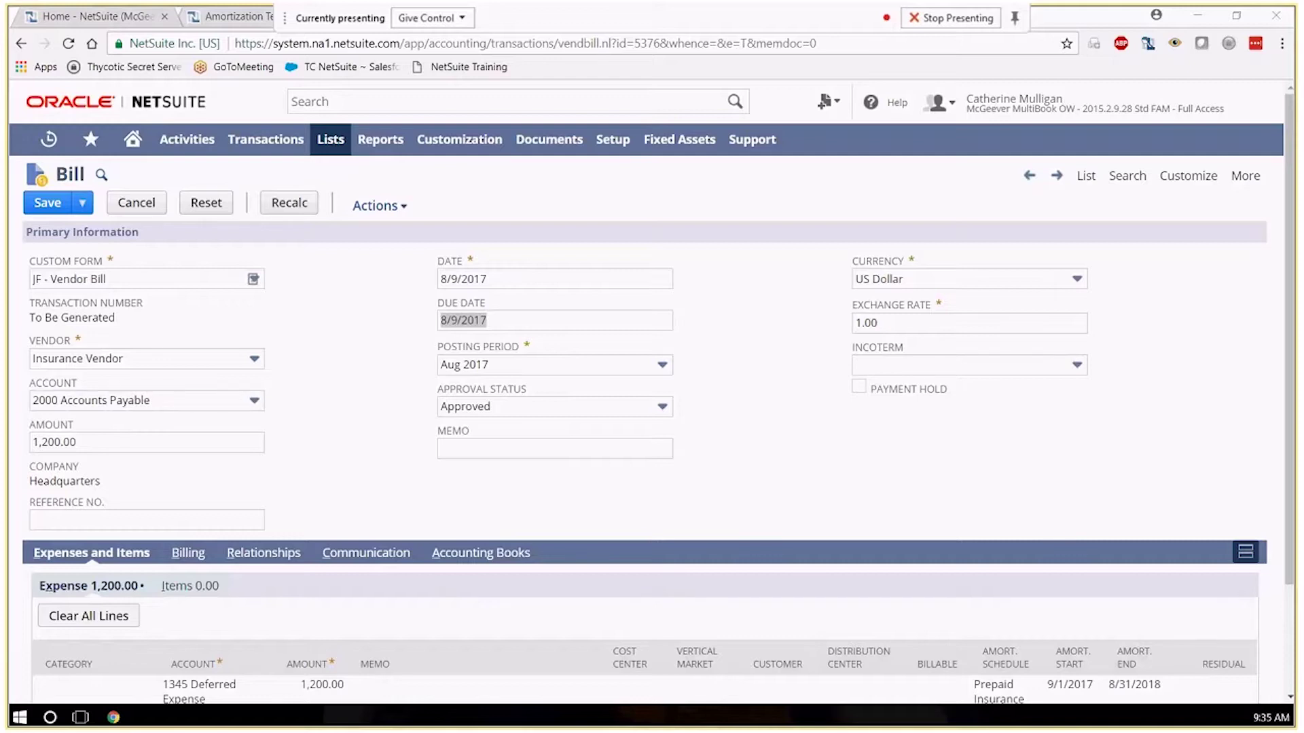
# Review the Prepaid Insurance template, keeping Straight-line, by even periods and Insurance Expense target.
pyautogui.click(342, 431)
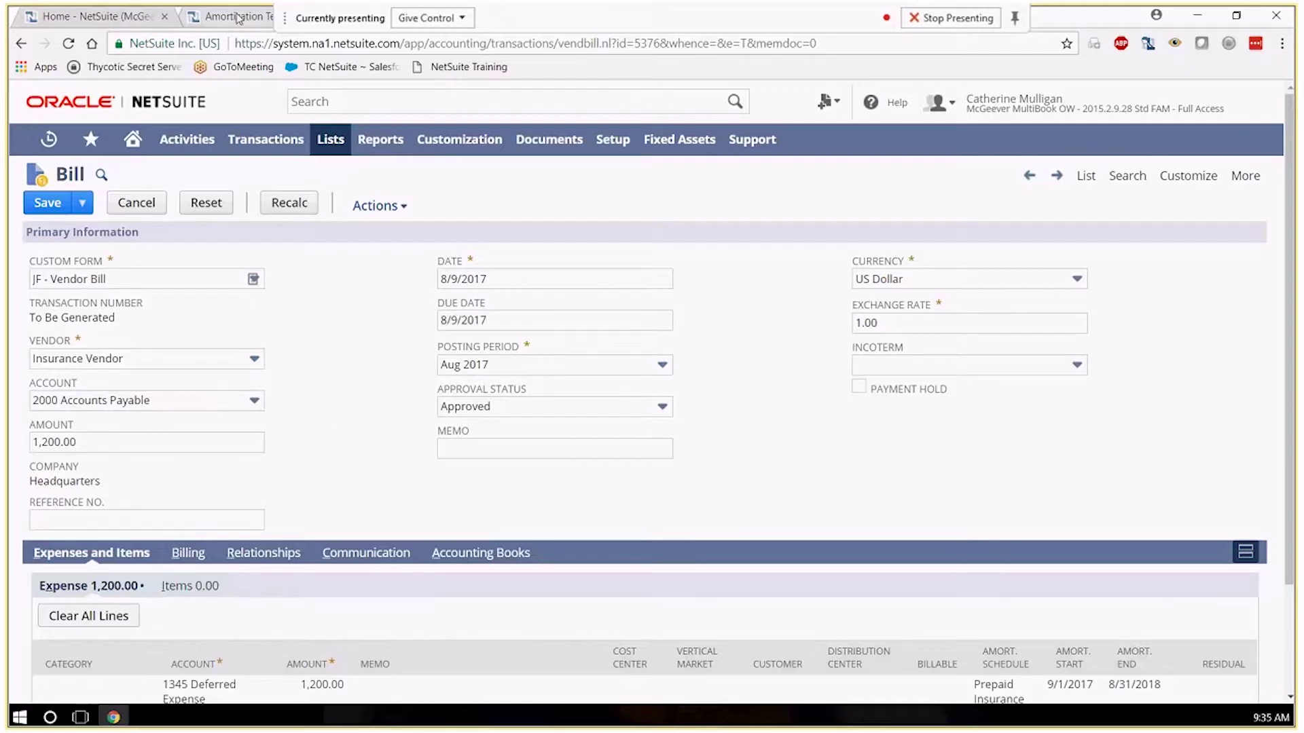
pyautogui.click(237, 19)
pyautogui.moveTo(285, 19); pyautogui.dragTo(555, 11)
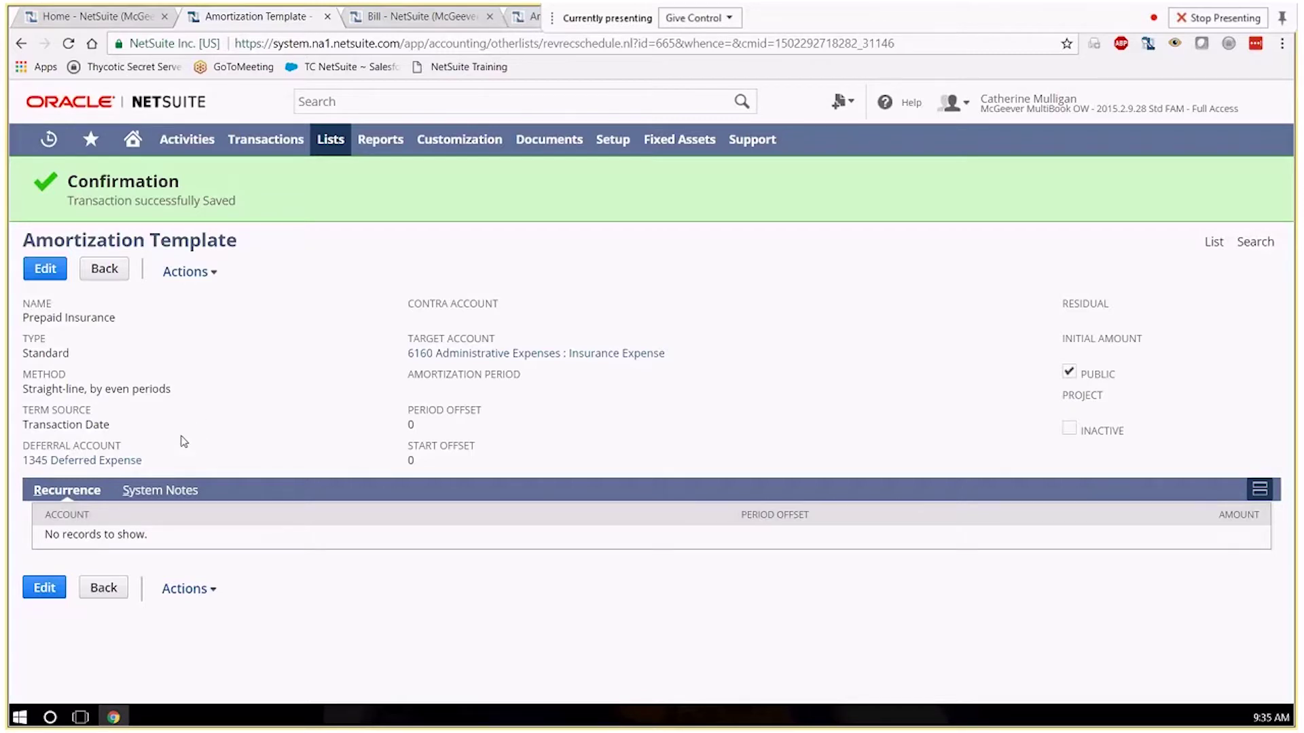
pyautogui.click(44, 269)
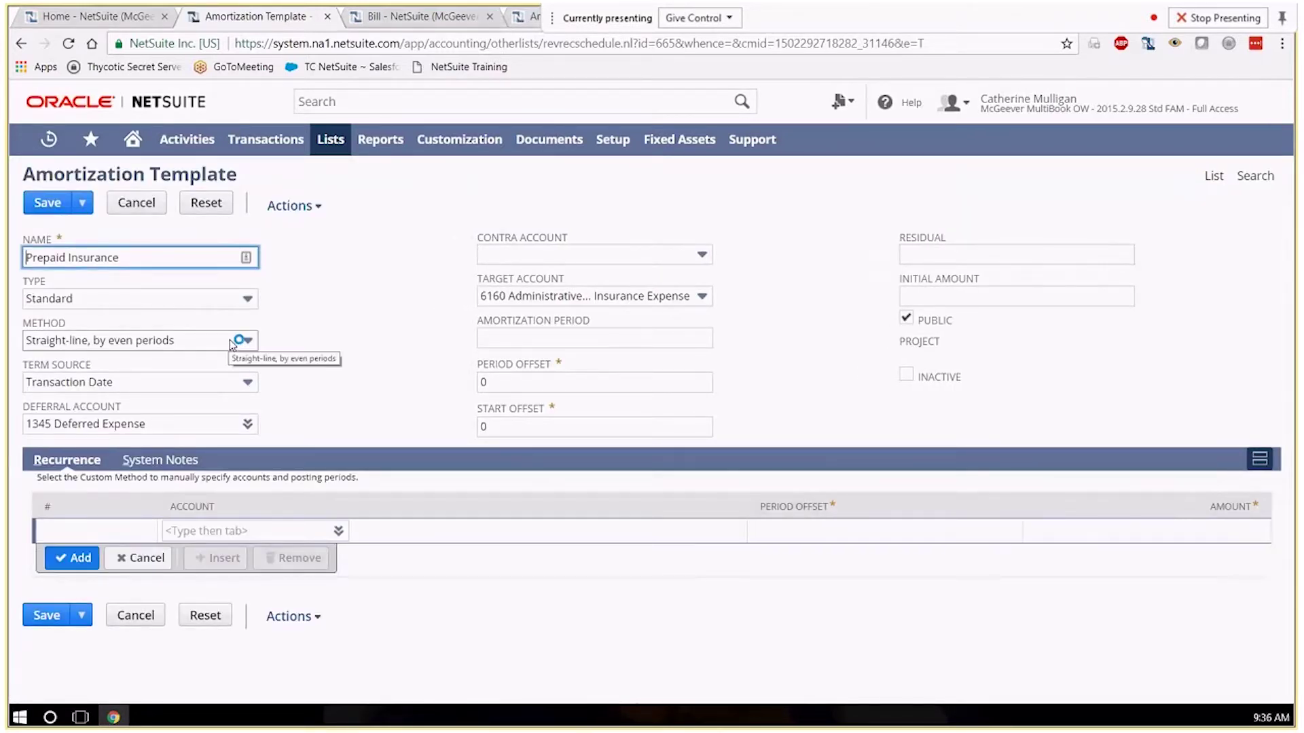
pyautogui.click(225, 300)
pyautogui.click(231, 320)
pyautogui.click(225, 340)
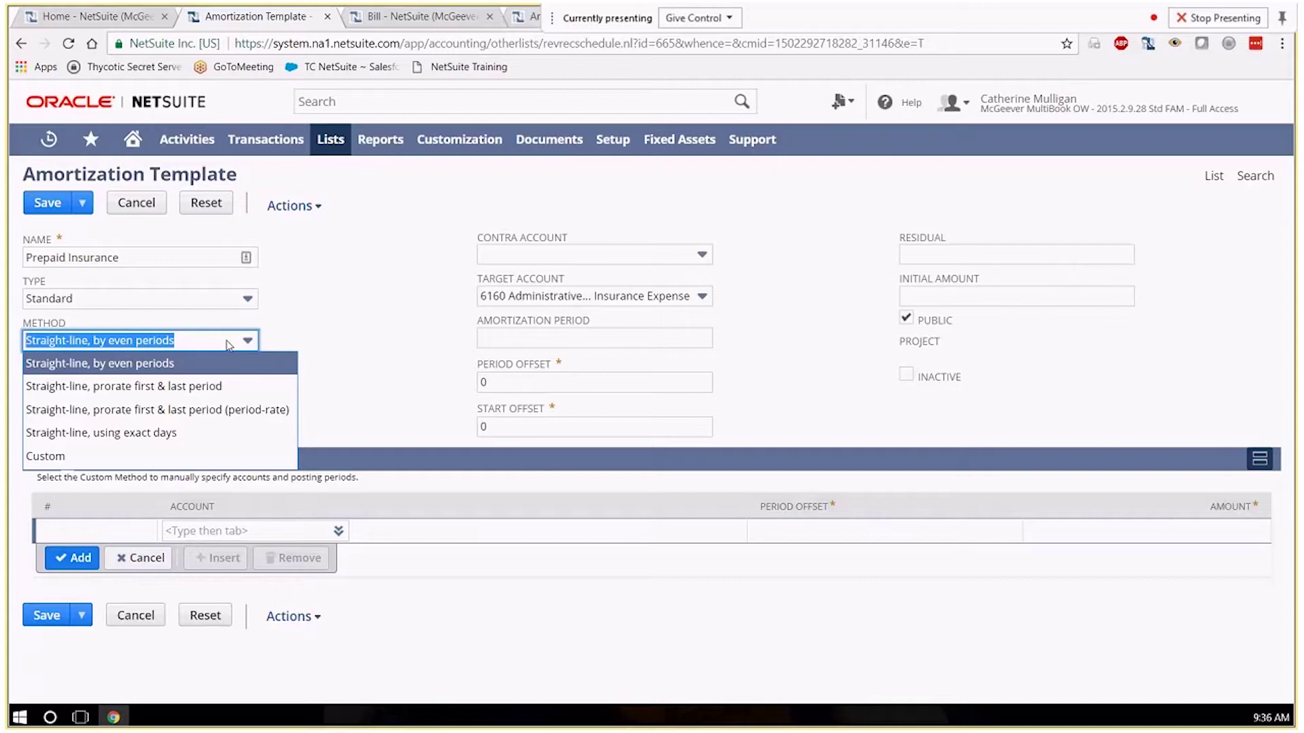
pyautogui.click(377, 375)
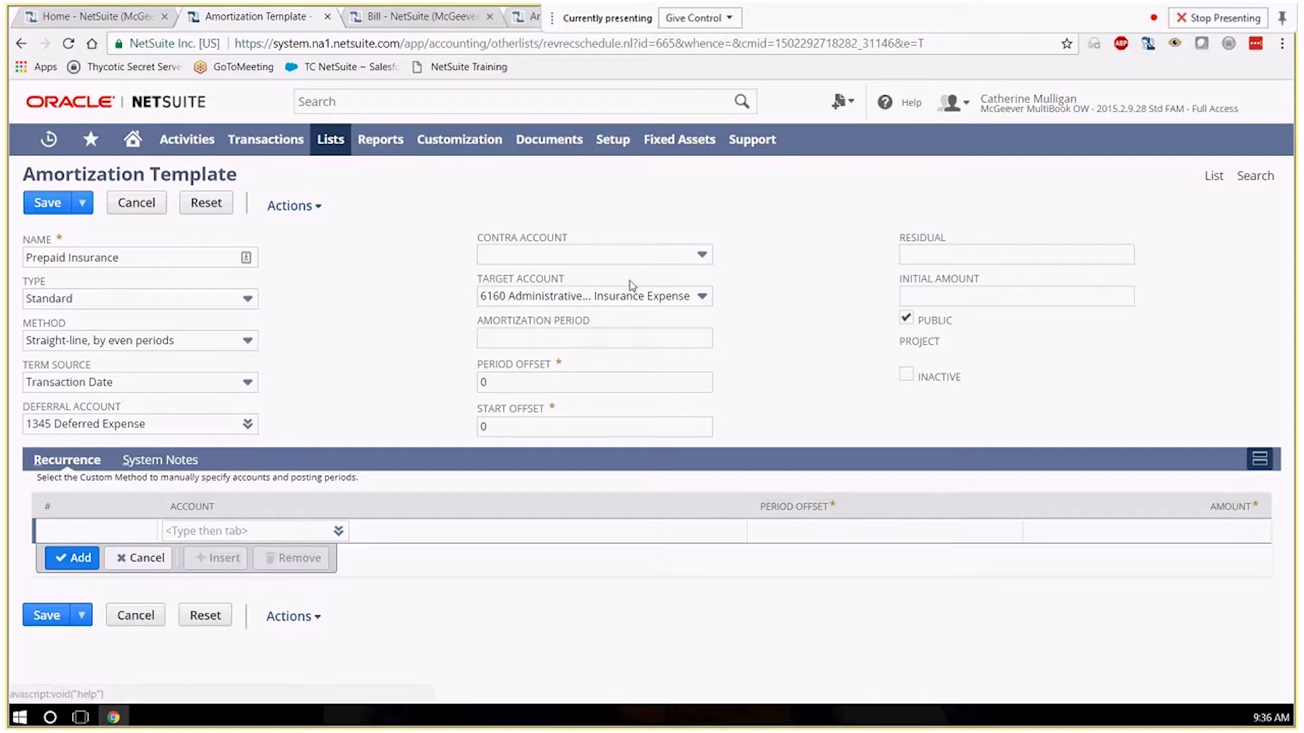
pyautogui.click(668, 296)
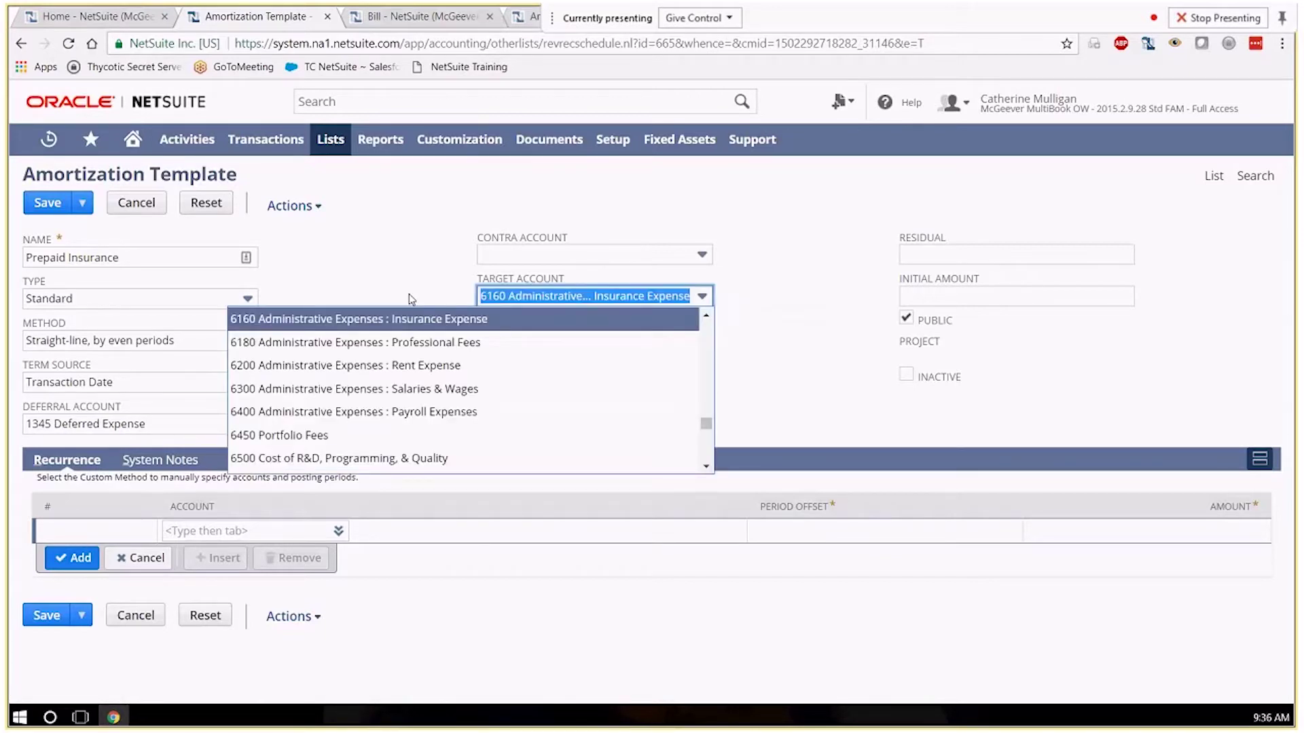
pyautogui.click(409, 284)
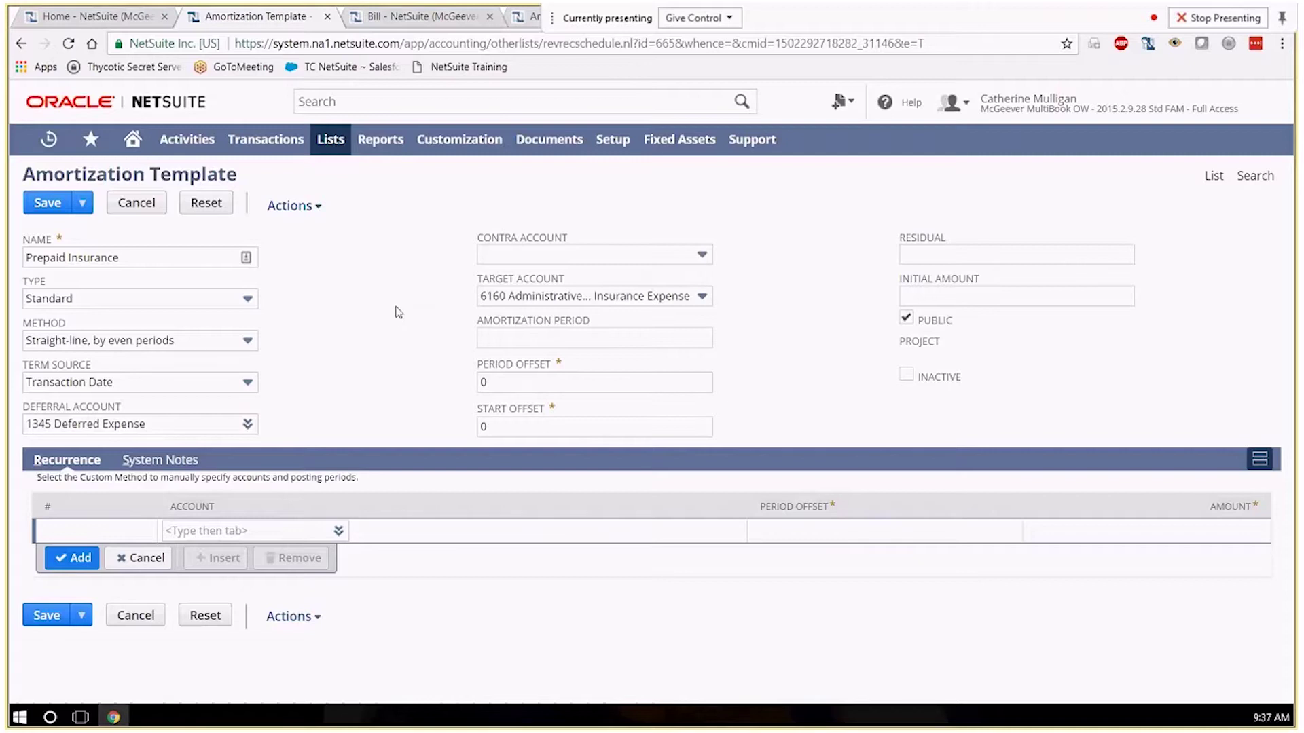
# Set the 1,200.00 expense line to Prepaid Insurance amortization from 9/1/2017, then save the bill.
pyautogui.hotkey('ctrl', 'Tab')
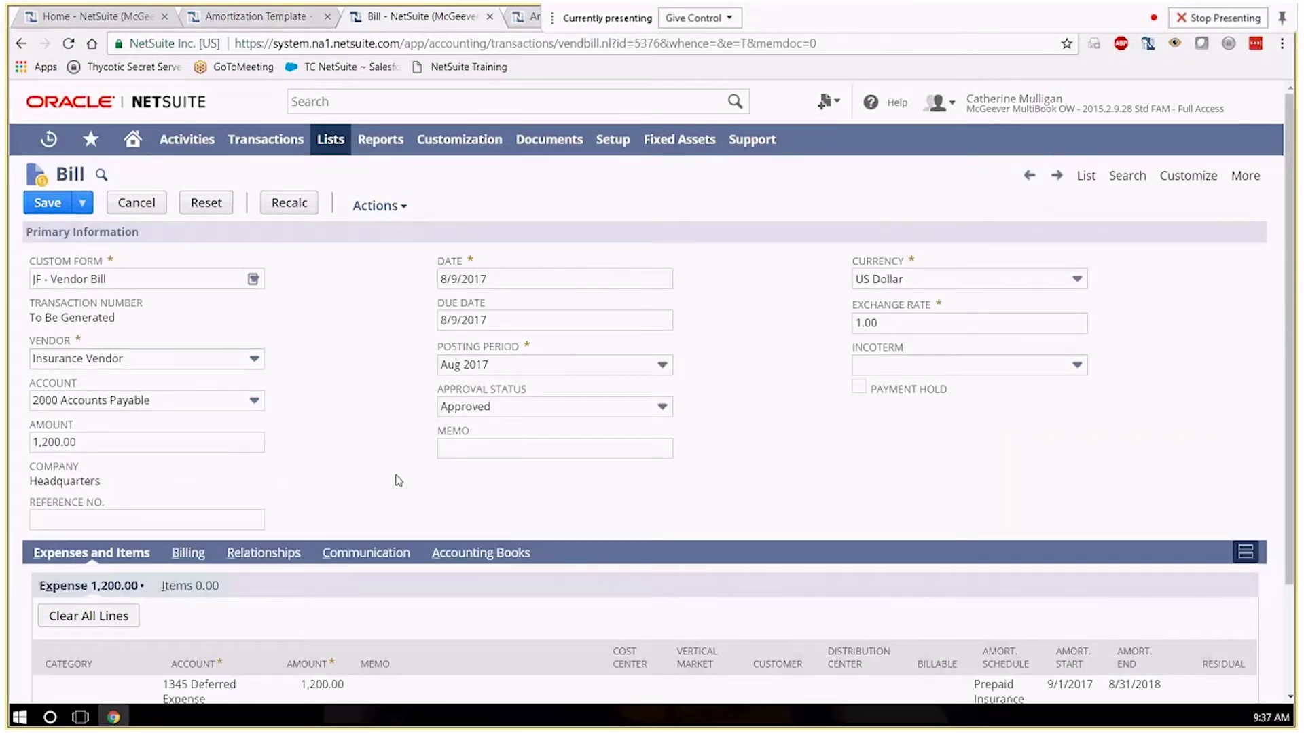
pyautogui.scroll(-2, 384, 447)
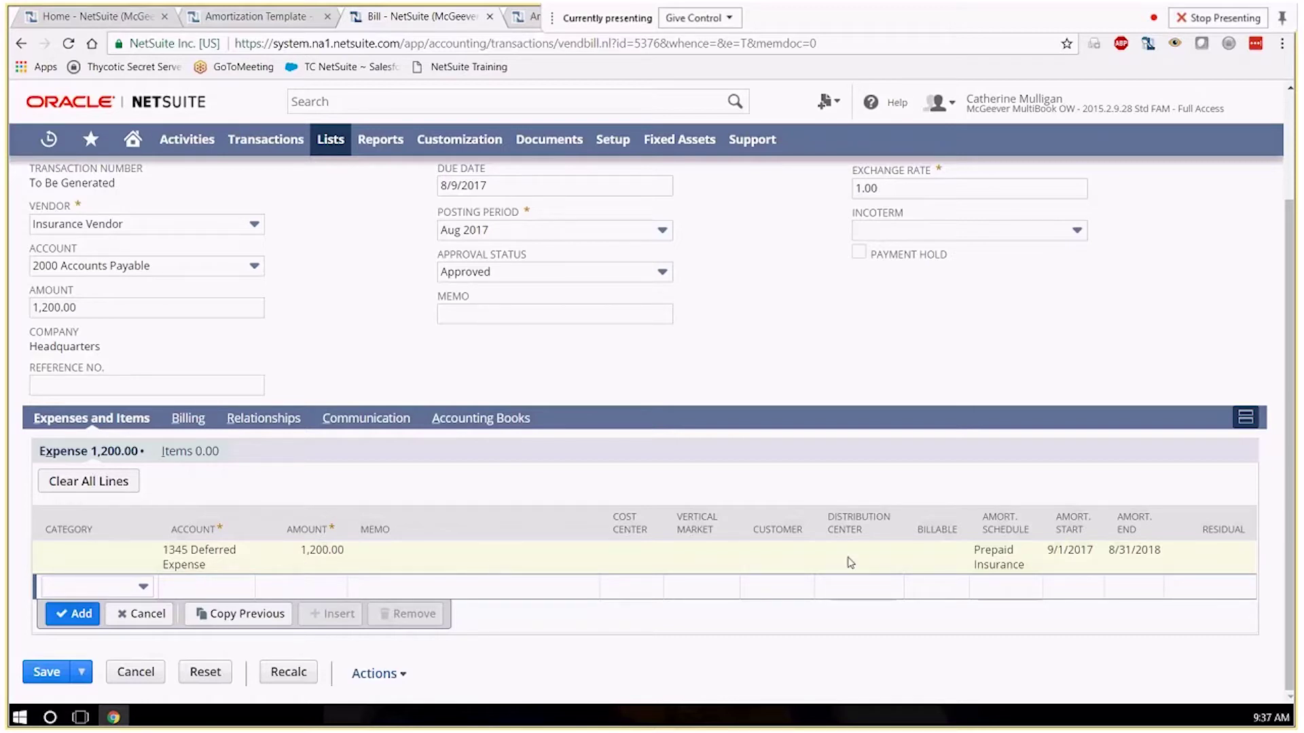
pyautogui.click(1000, 556)
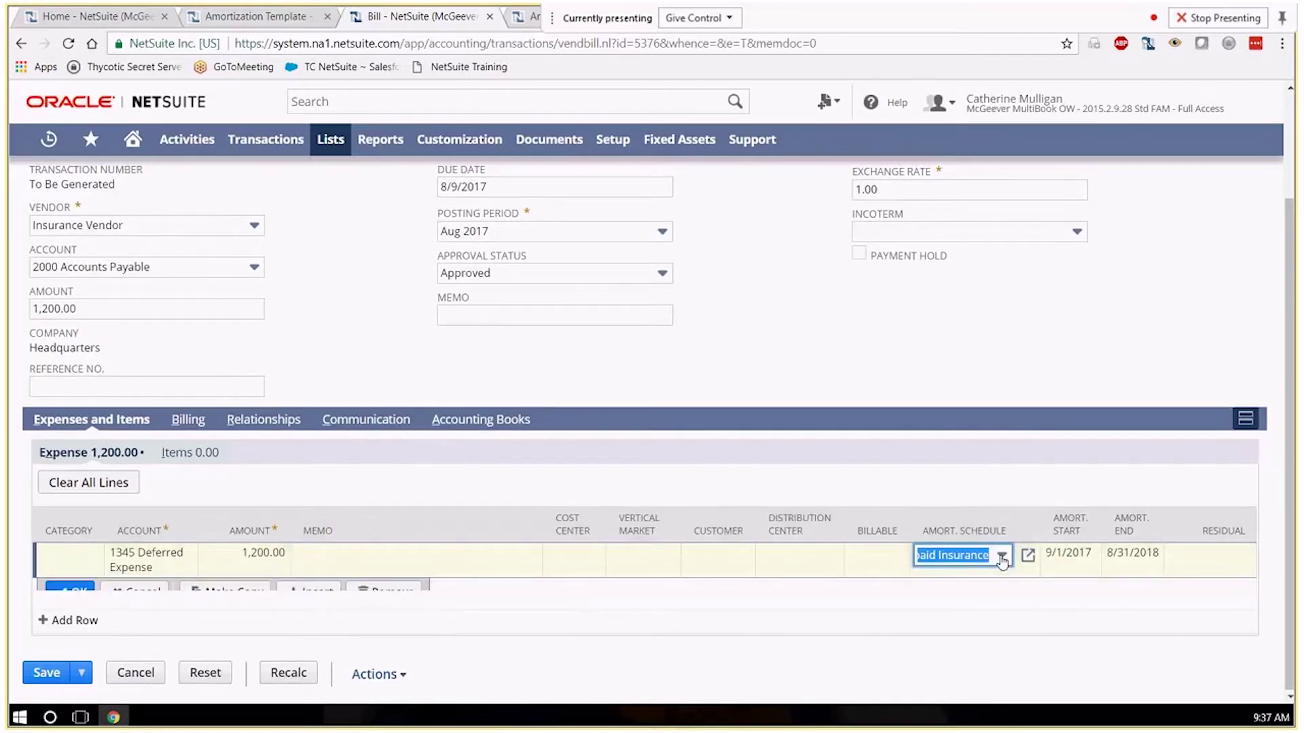
pyautogui.click(963, 564)
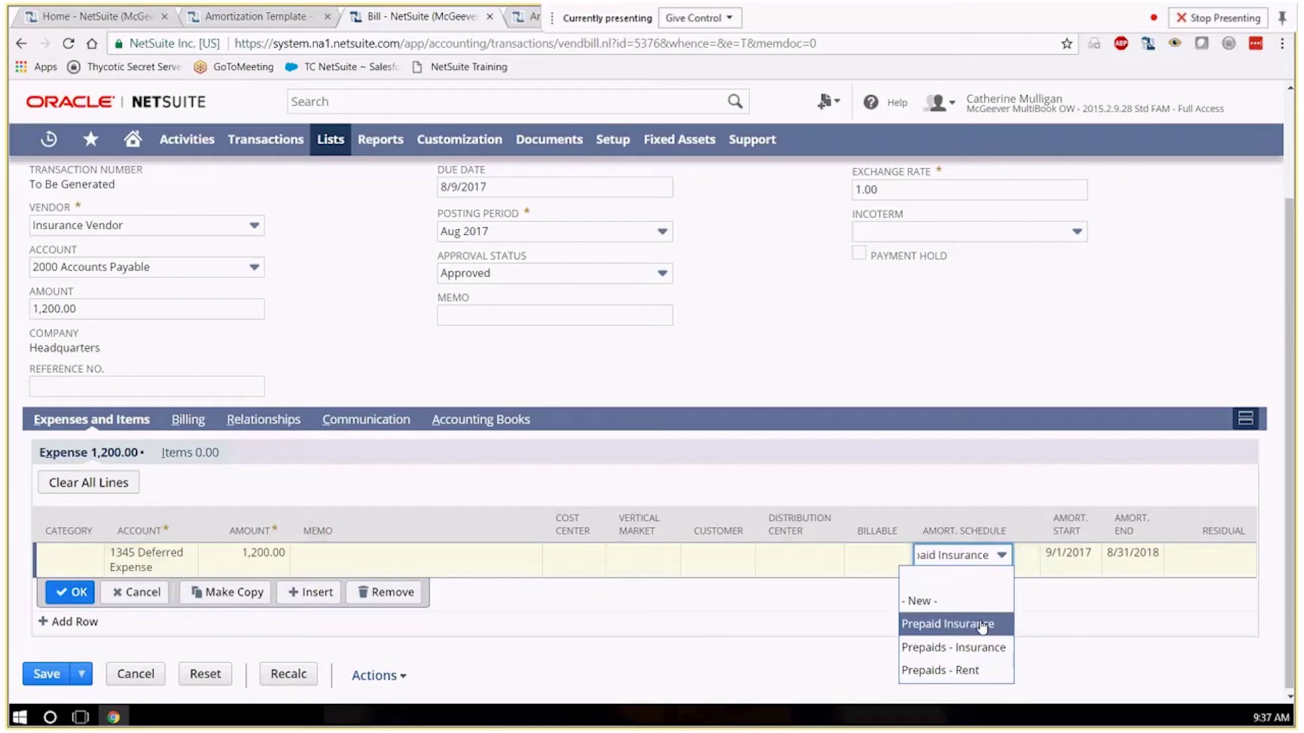
pyautogui.click(980, 622)
pyautogui.click(1069, 554)
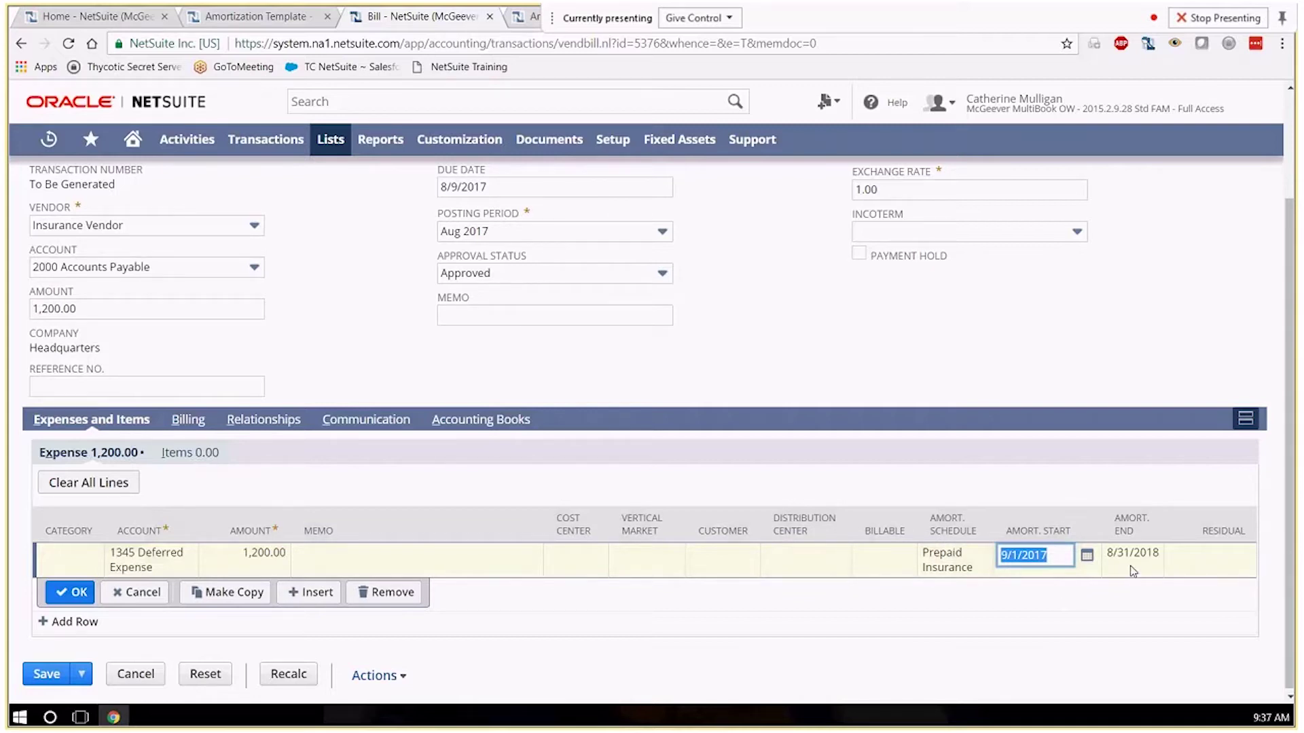
pyautogui.click(70, 592)
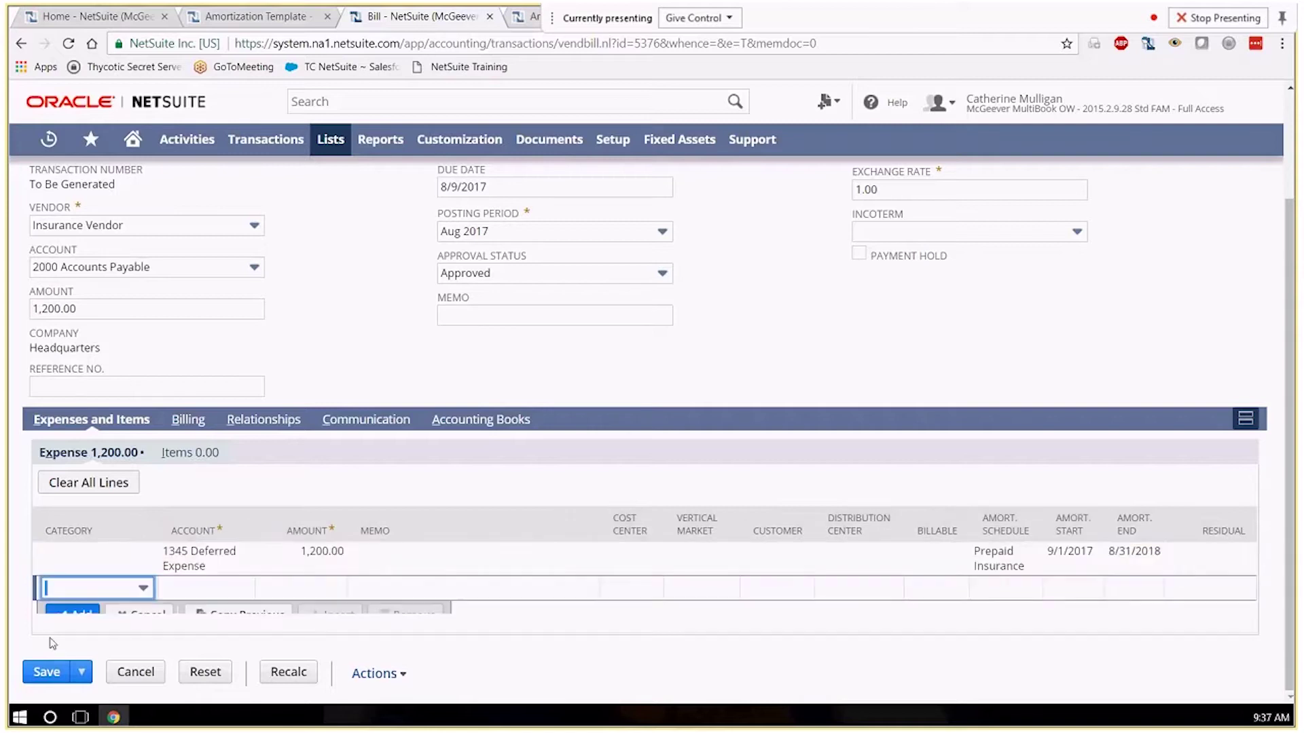
pyautogui.click(56, 686)
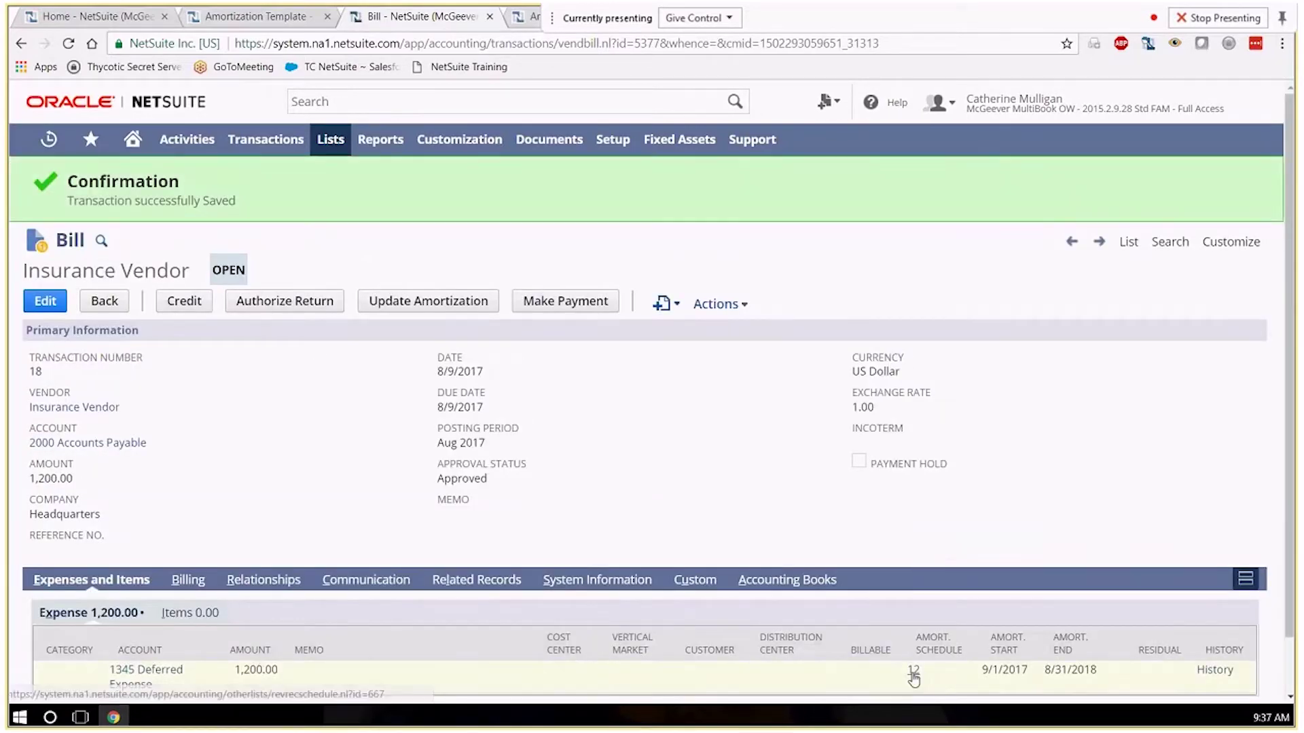
# Open schedule 12 in a new window and review its twelve 100.00 monthly lines.
pyautogui.rightClick(913, 670)
pyautogui.click(959, 516)
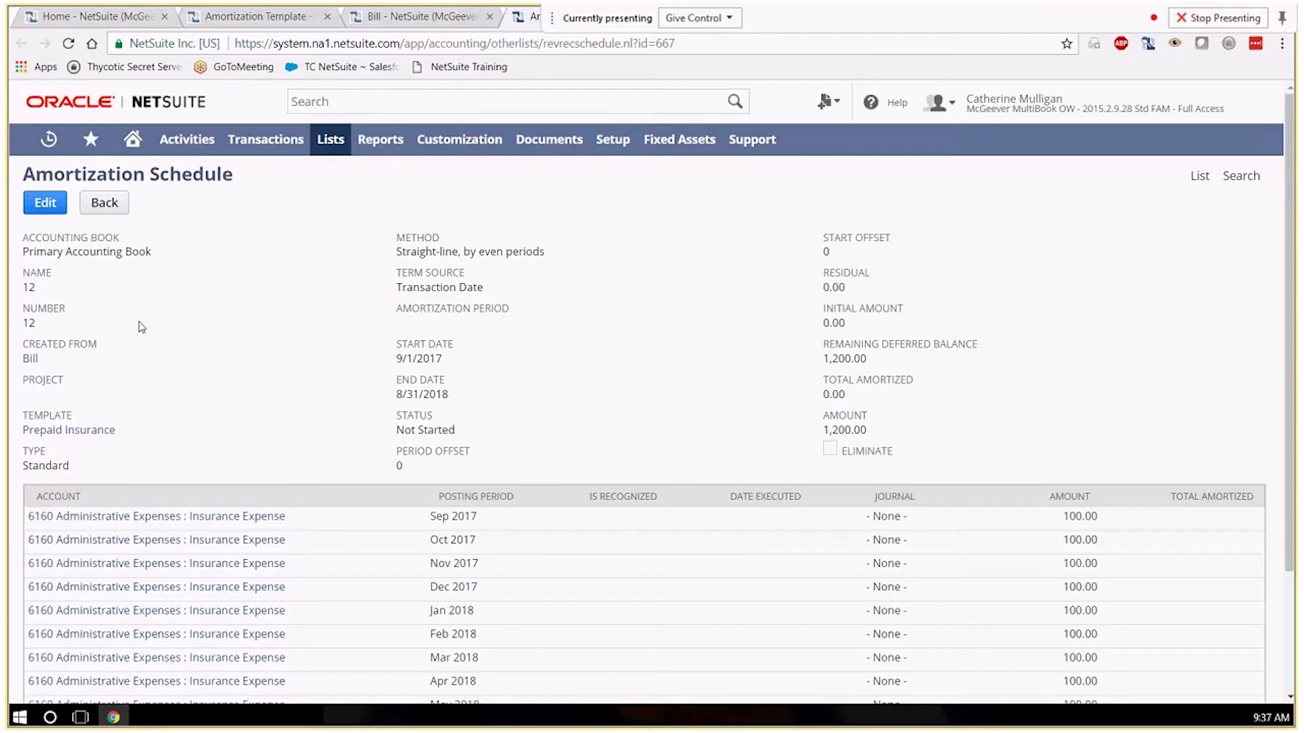
pyautogui.moveTo(36, 287); pyautogui.dragTo(24, 169)
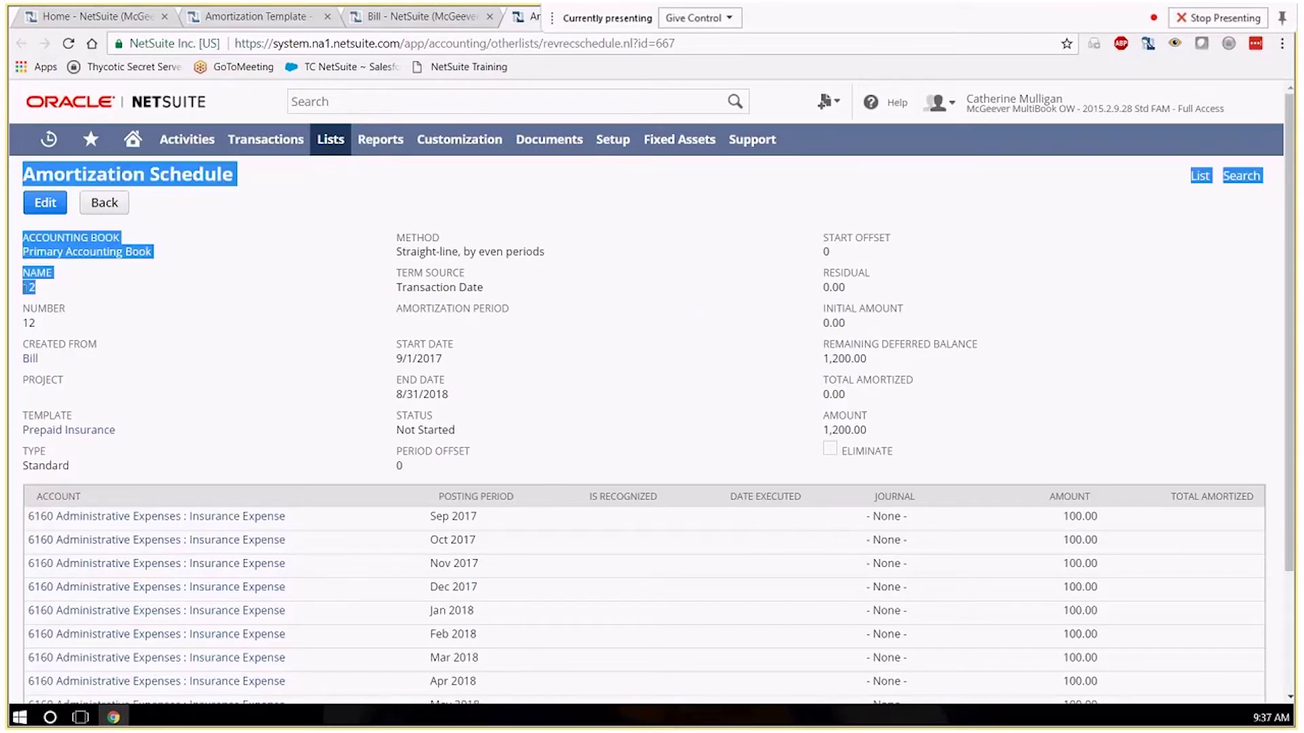
pyautogui.click(312, 344)
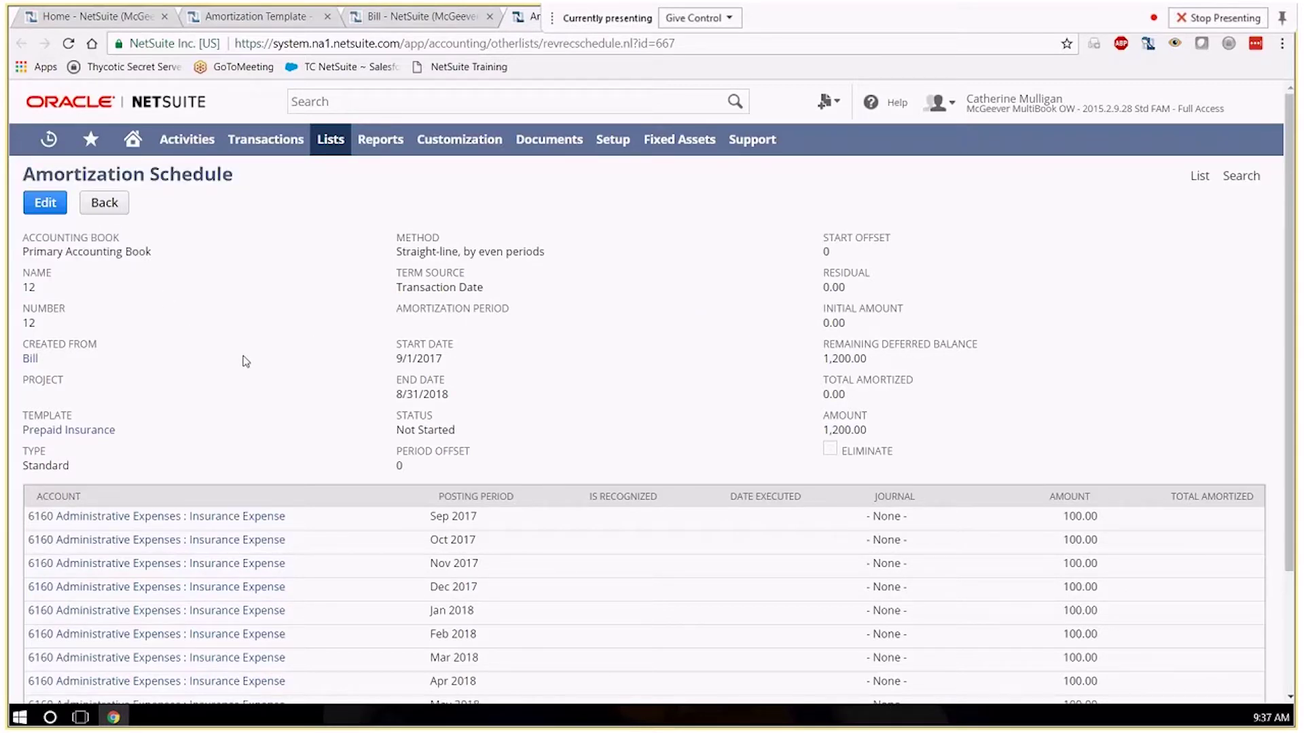
pyautogui.scroll(-1, 650, 381)
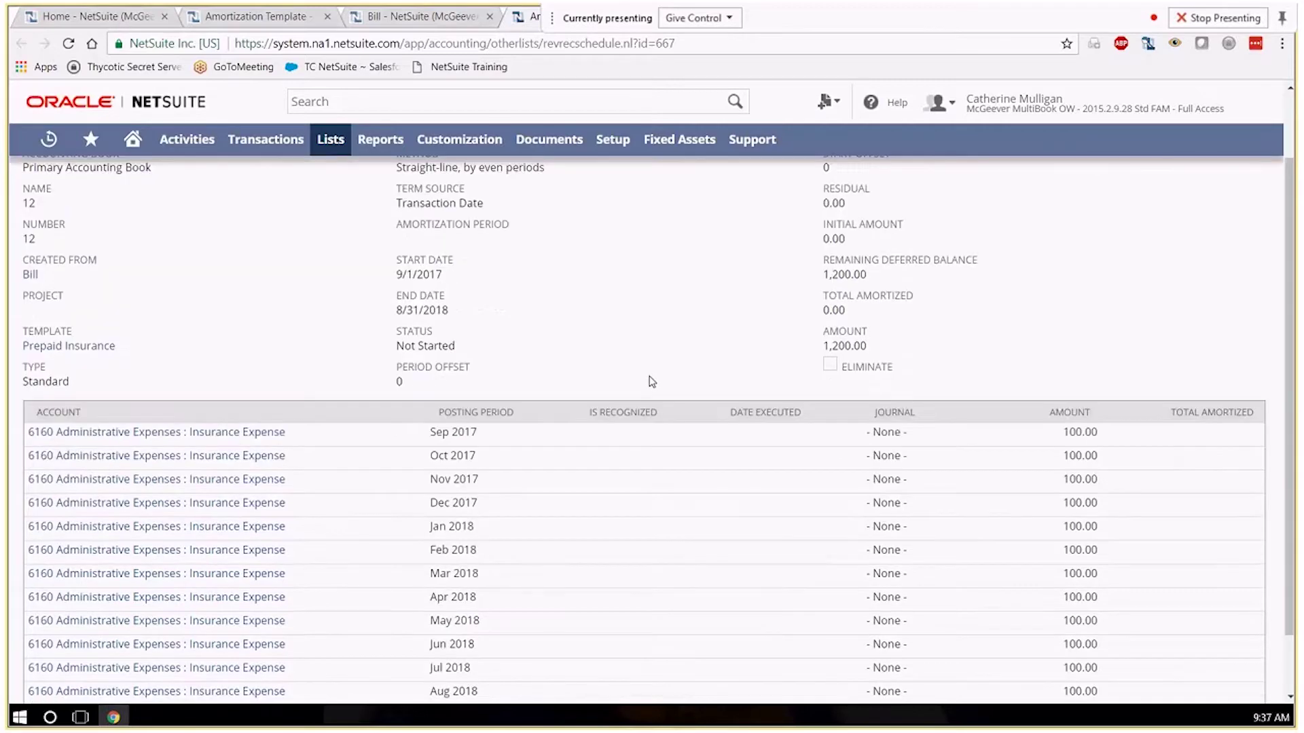
pyautogui.scroll(-1, 650, 382)
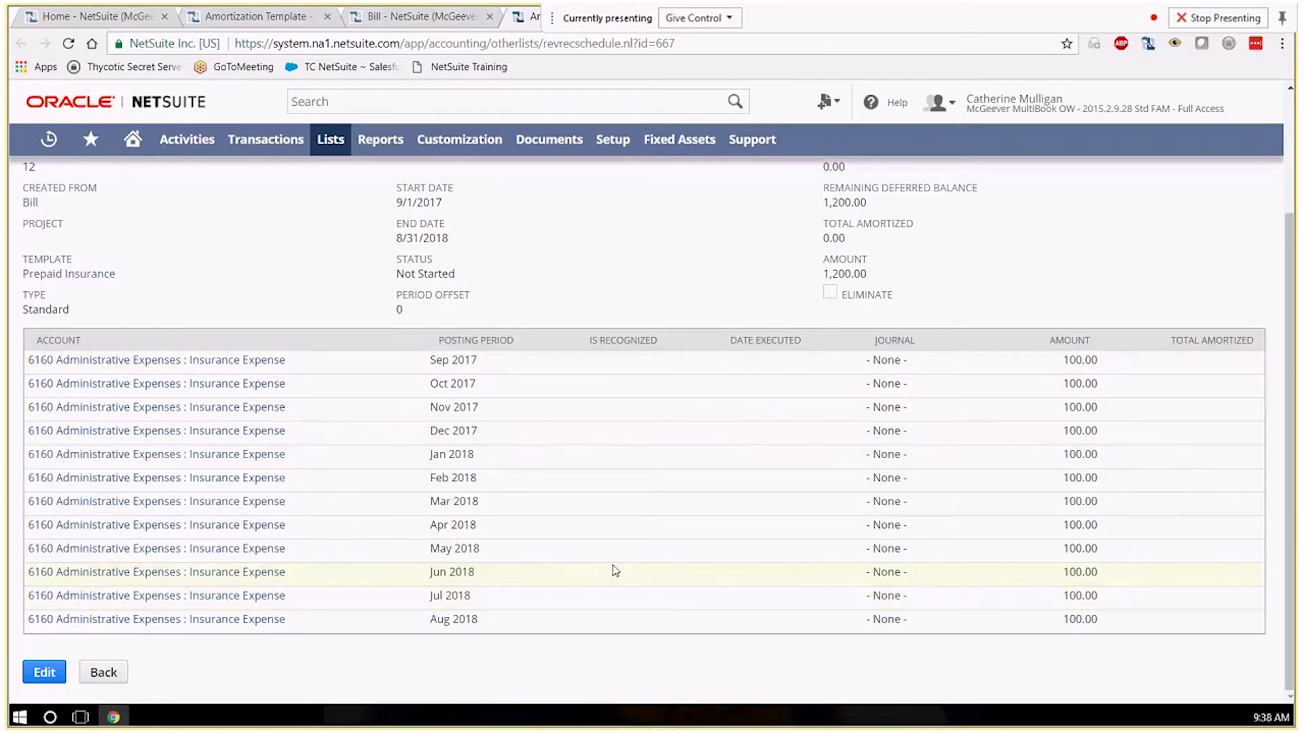
pyautogui.scroll(3, 572, 512)
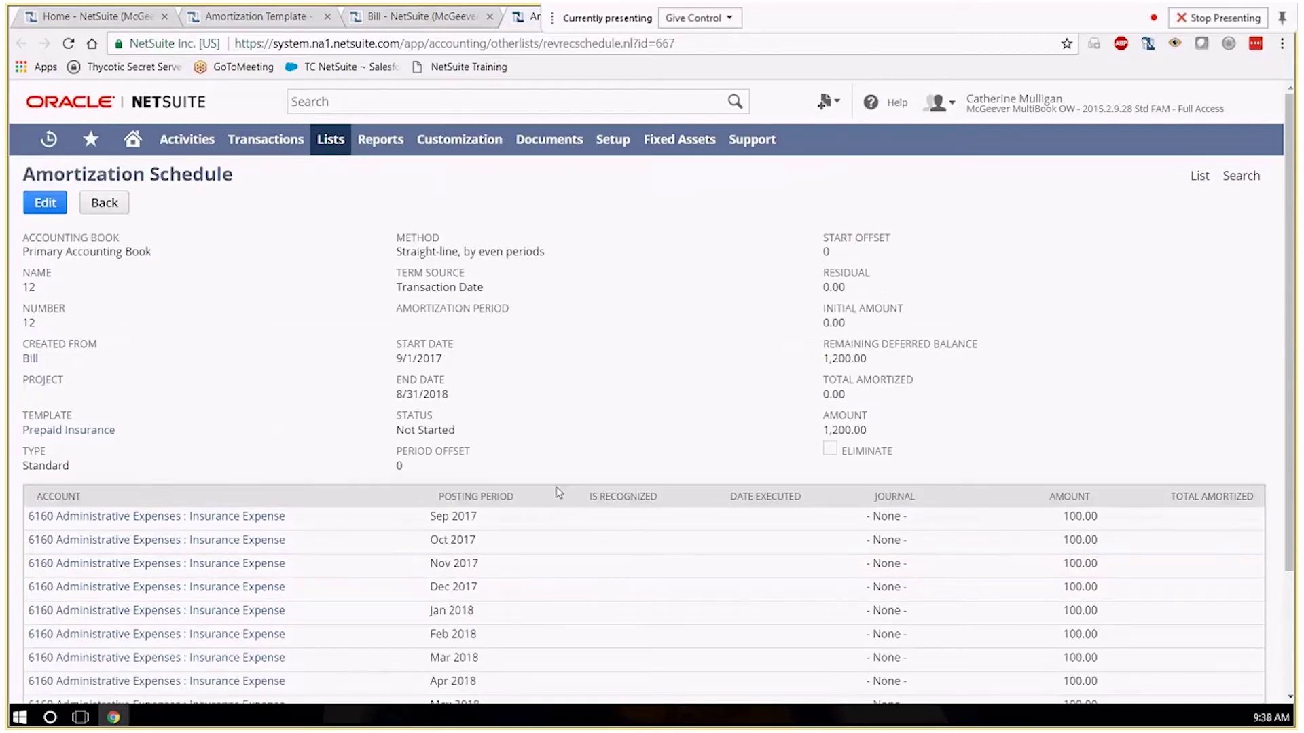
# Go to Lists > Accounting > Amortization Schedules and mark schedule 12 in the list.
pyautogui.moveTo(299, 146)
pyautogui.moveTo(364, 205)
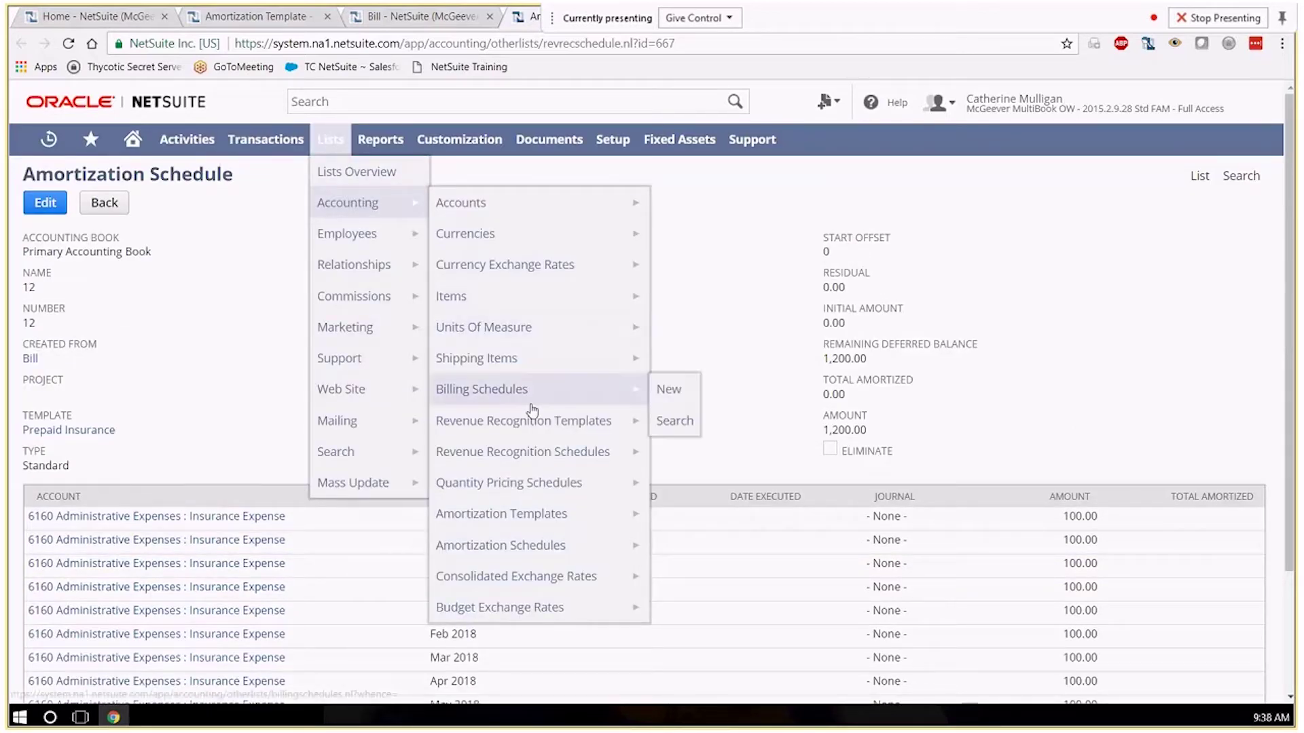
pyautogui.moveTo(516, 529)
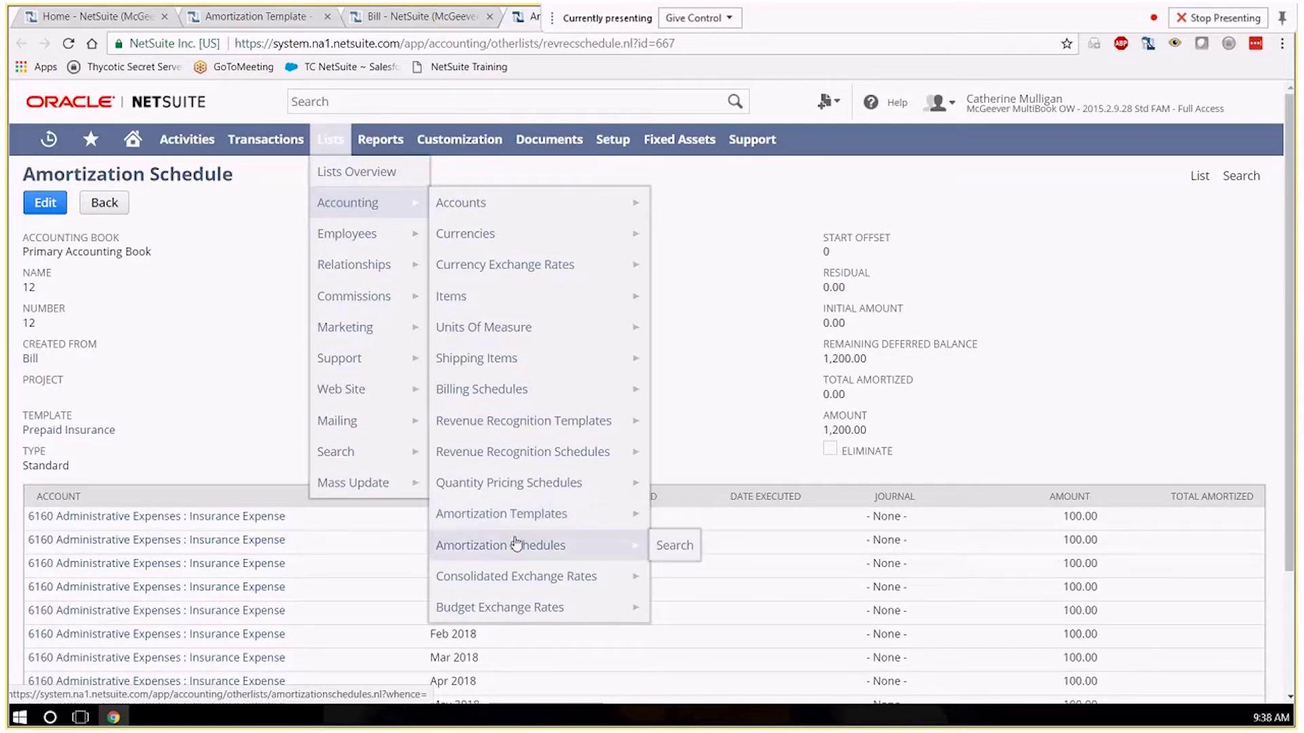
pyautogui.click(514, 548)
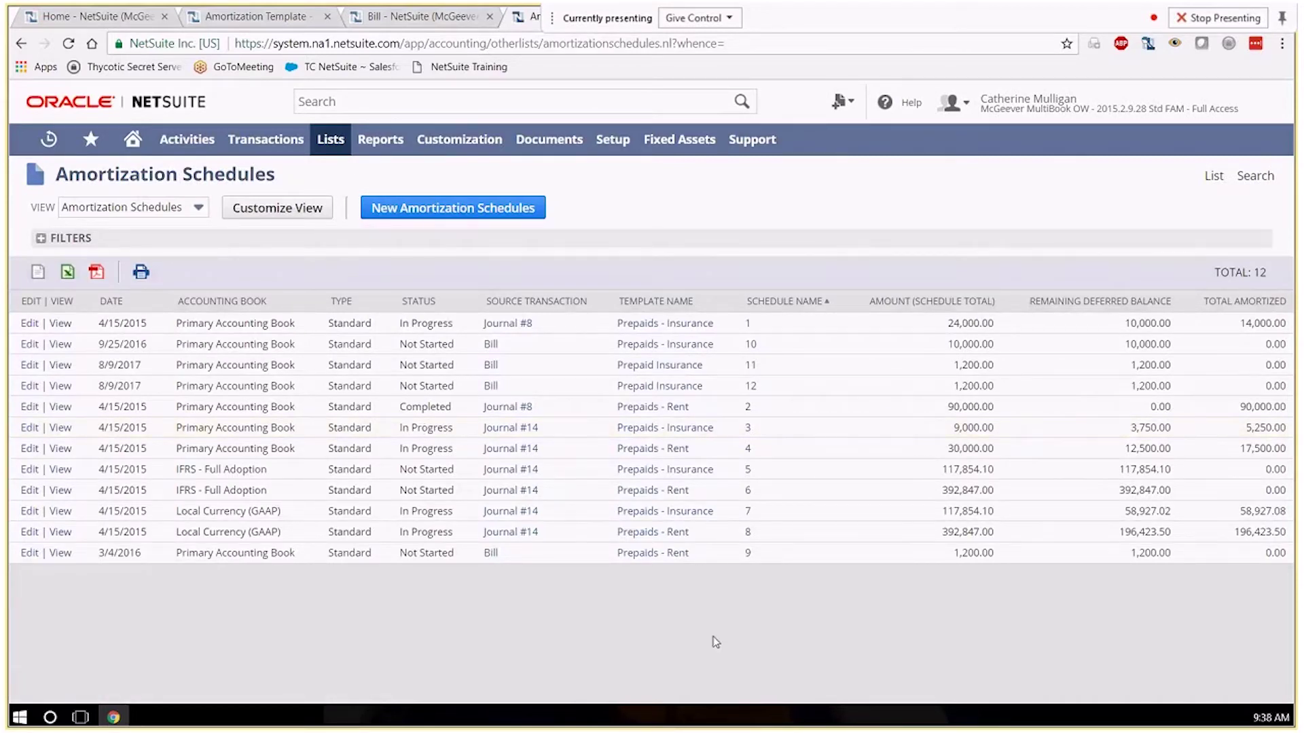
pyautogui.doubleClick(749, 385)
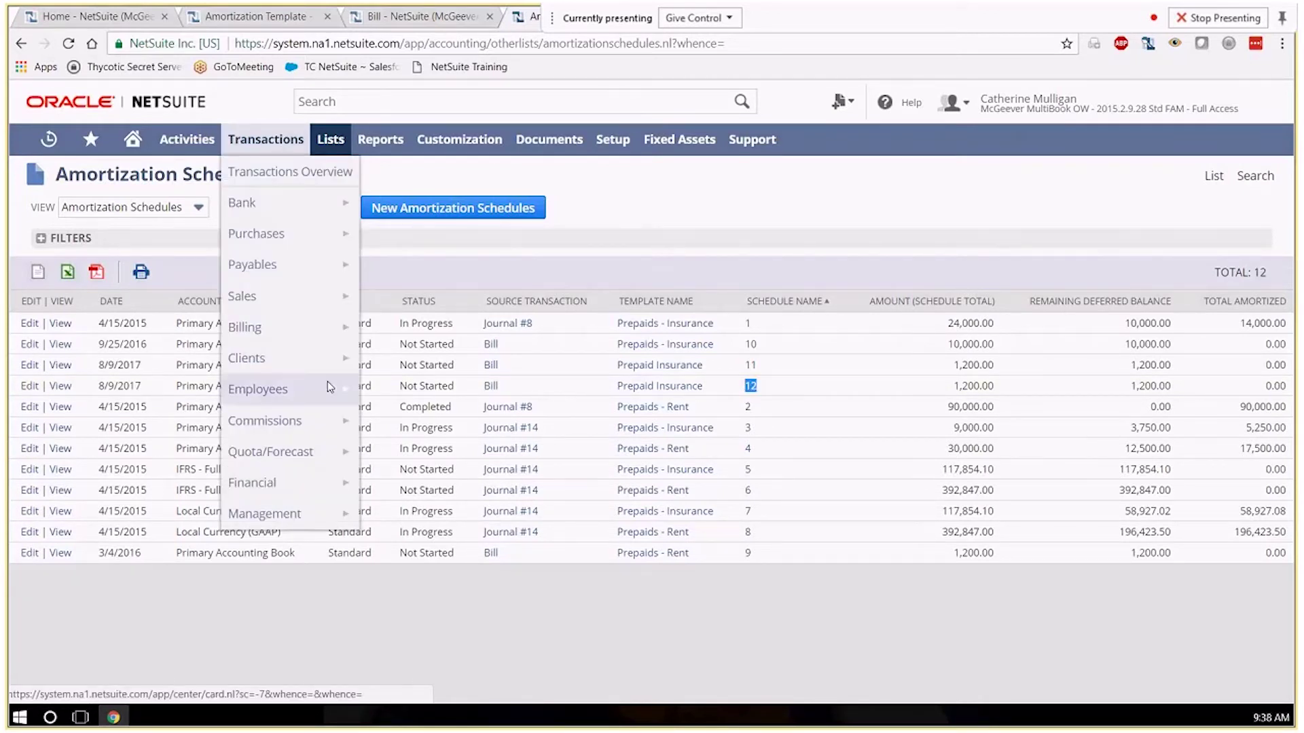
pyautogui.moveTo(315, 484)
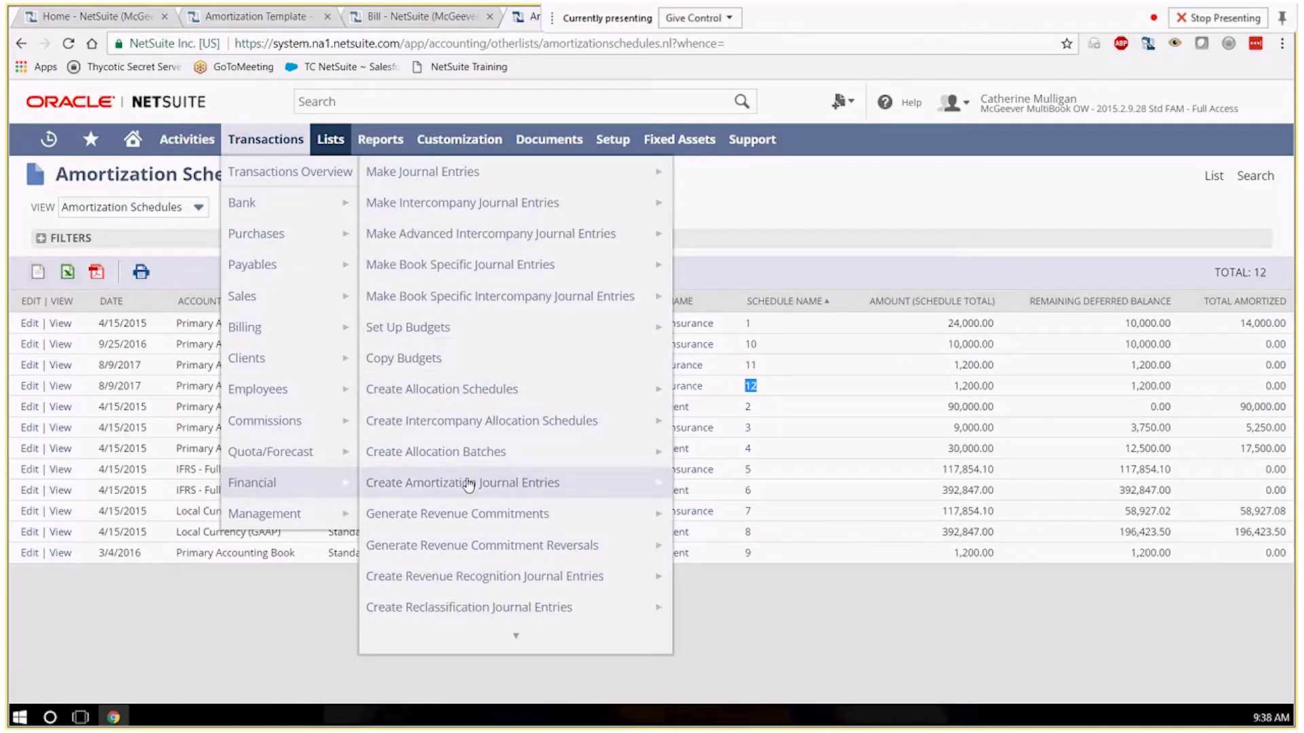
# Open Create Amortization Journal Entries and set the posting period to Sep 2017.
pyautogui.click(448, 485)
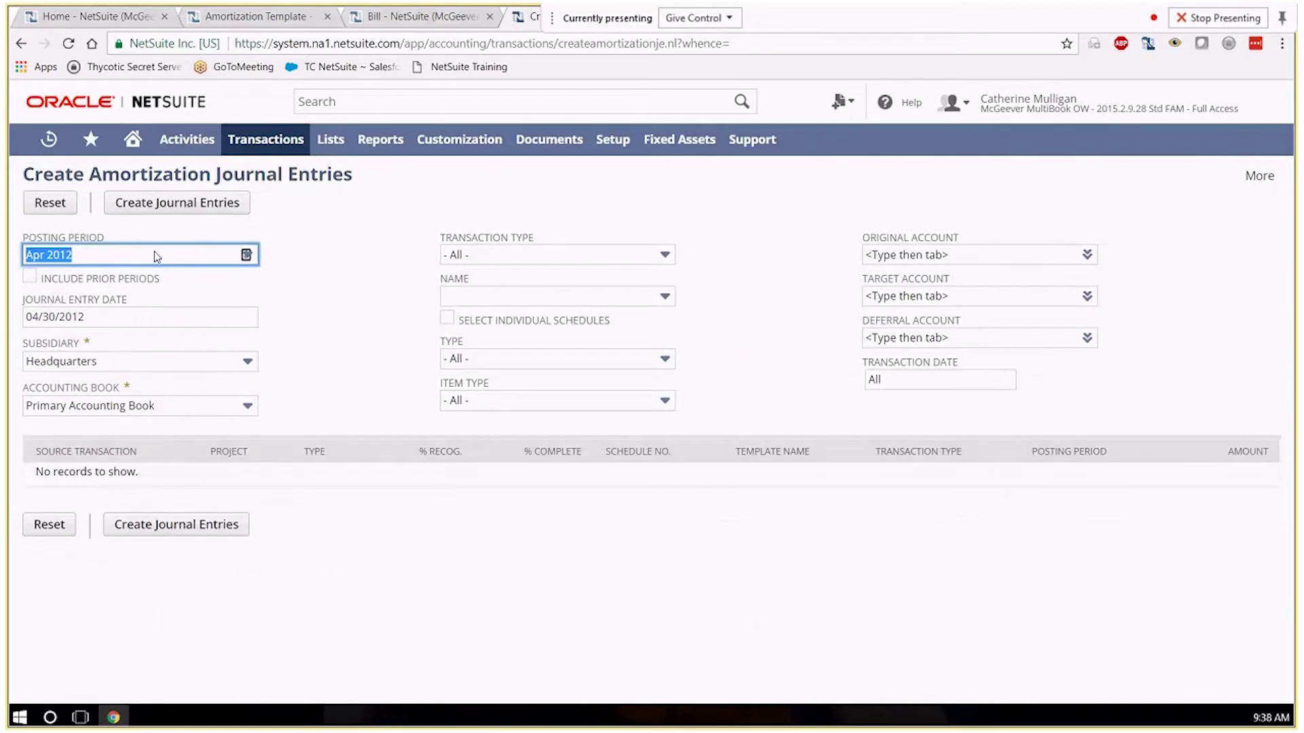
pyautogui.click(154, 256)
pyautogui.scroll(-7, 181, 373)
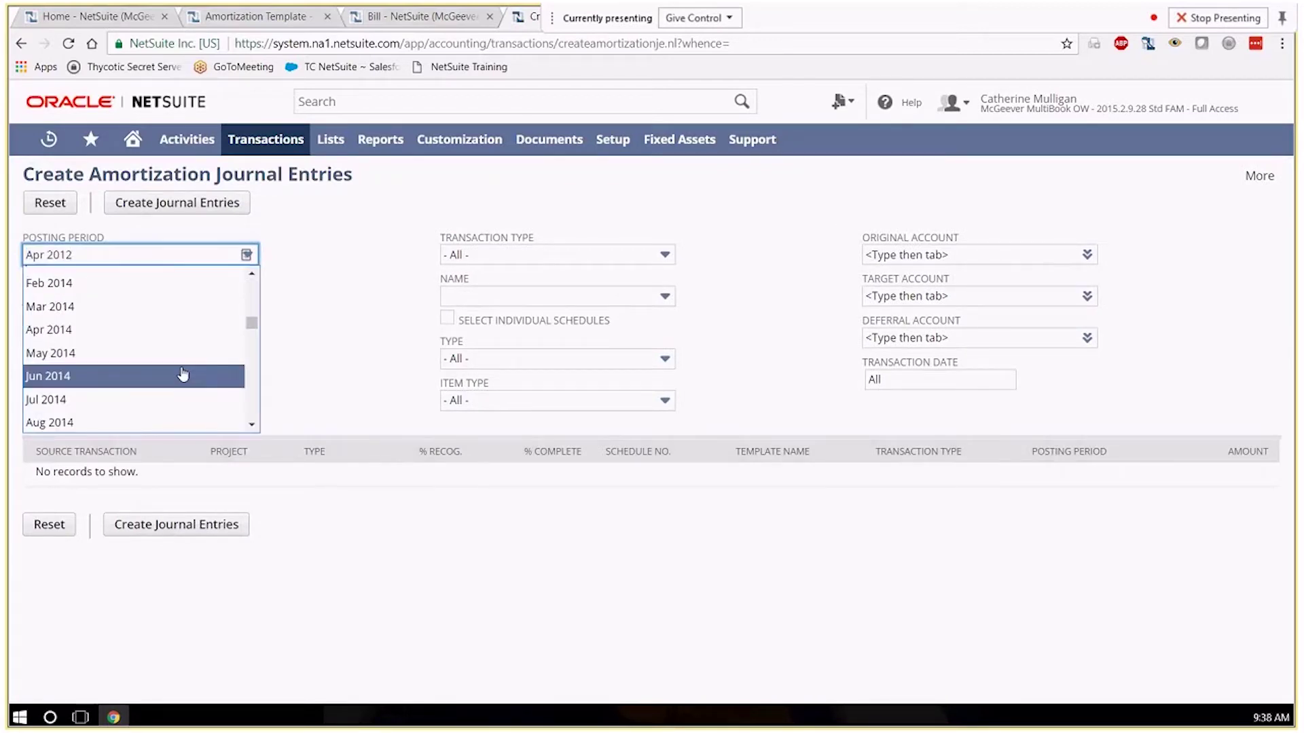
pyautogui.scroll(-11, 183, 374)
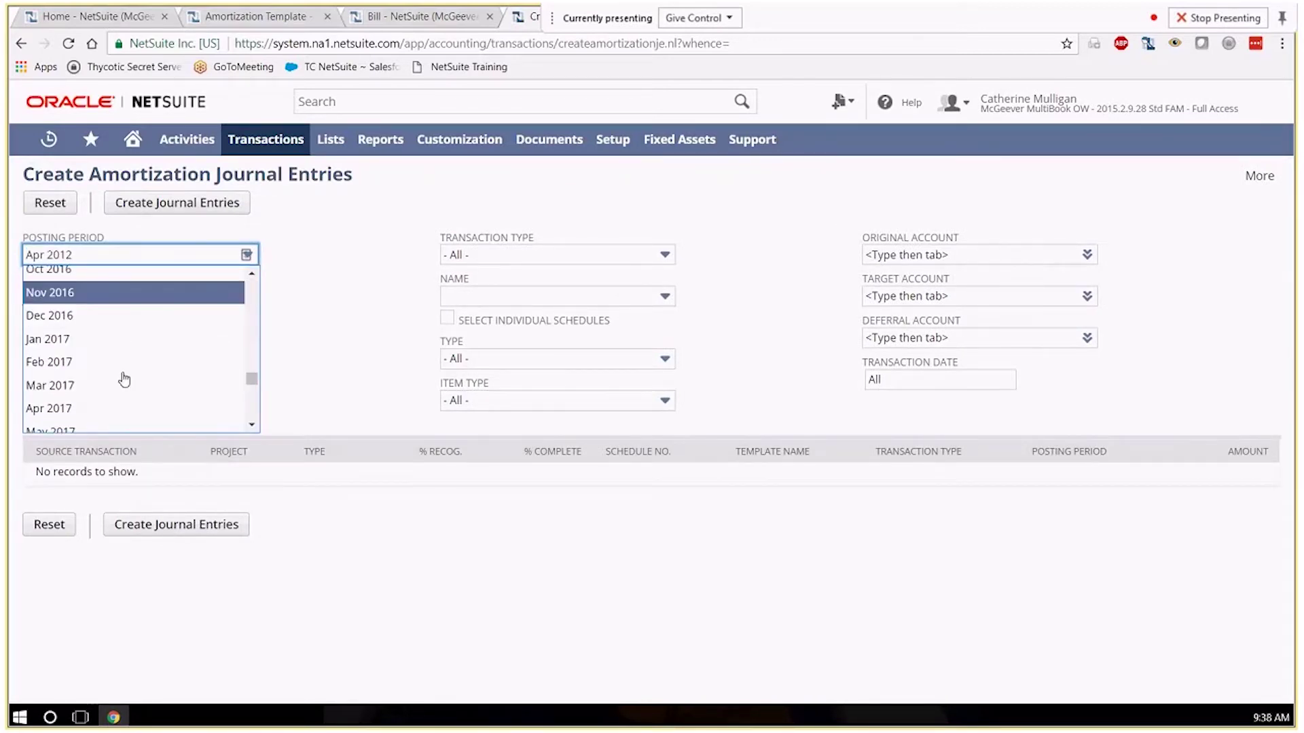
pyautogui.scroll(-3, 122, 379)
pyautogui.click(114, 333)
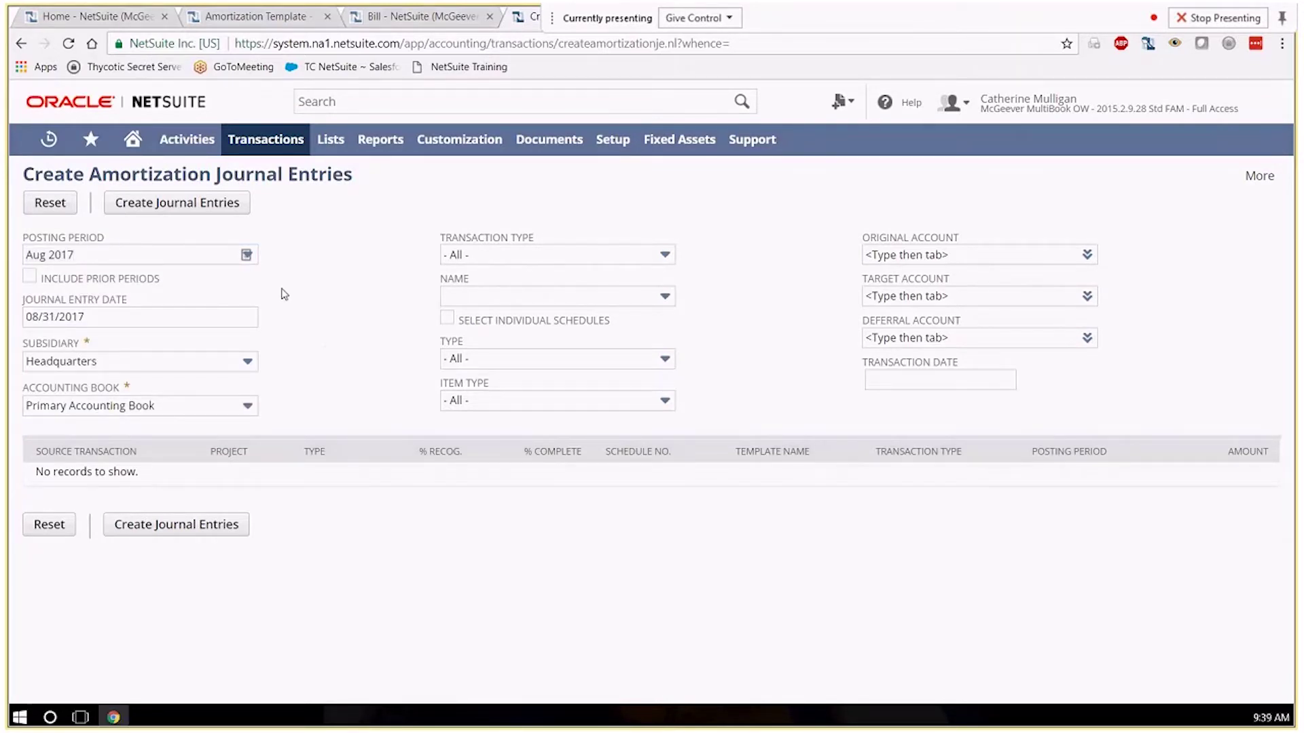
pyautogui.click(246, 254)
pyautogui.click(62, 300)
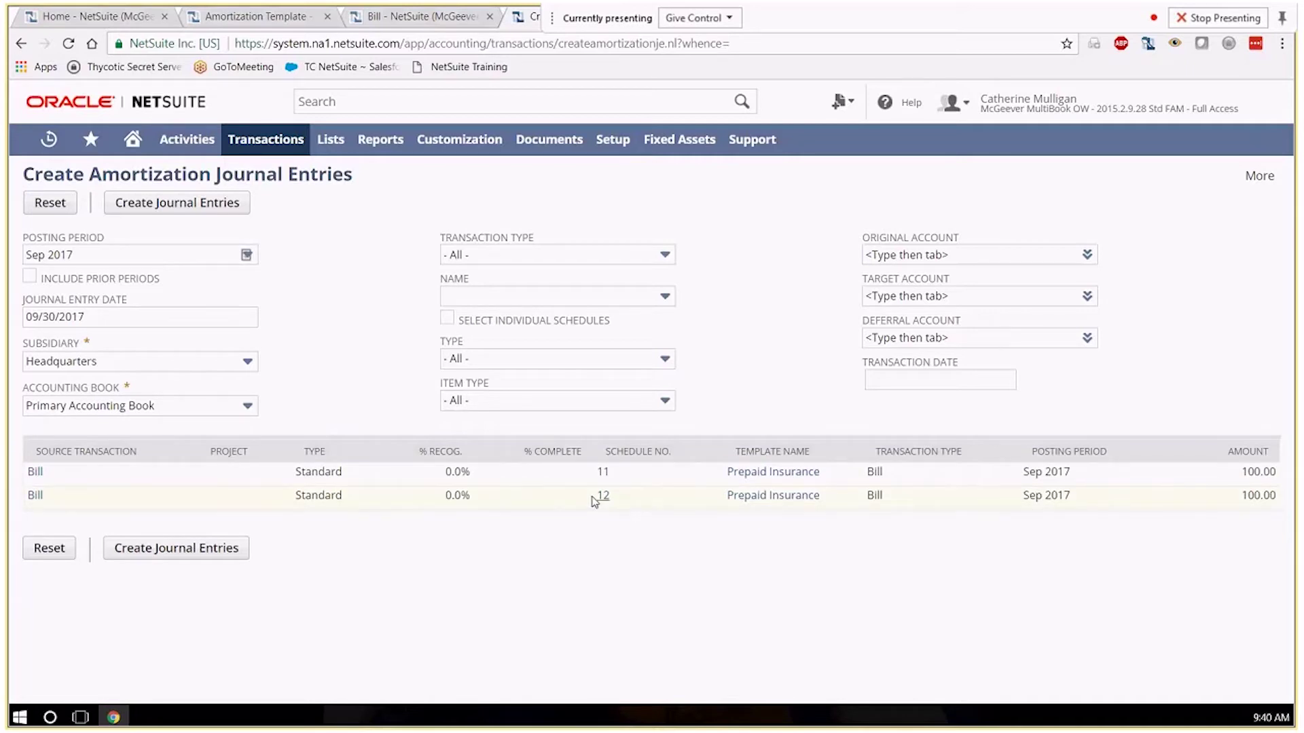
# Create the Sep 2017 journal entries and review journal 317's Insurance Expense debit line.
pyautogui.click(204, 205)
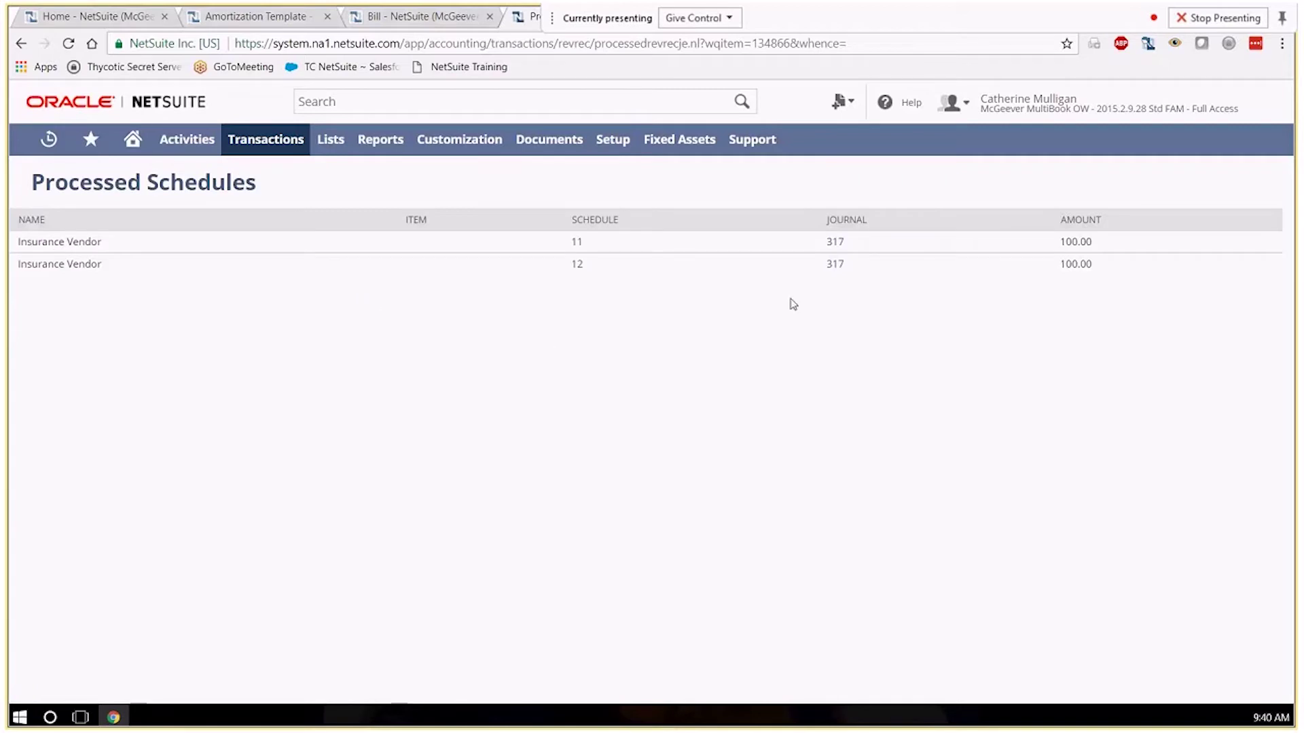
pyautogui.click(838, 268)
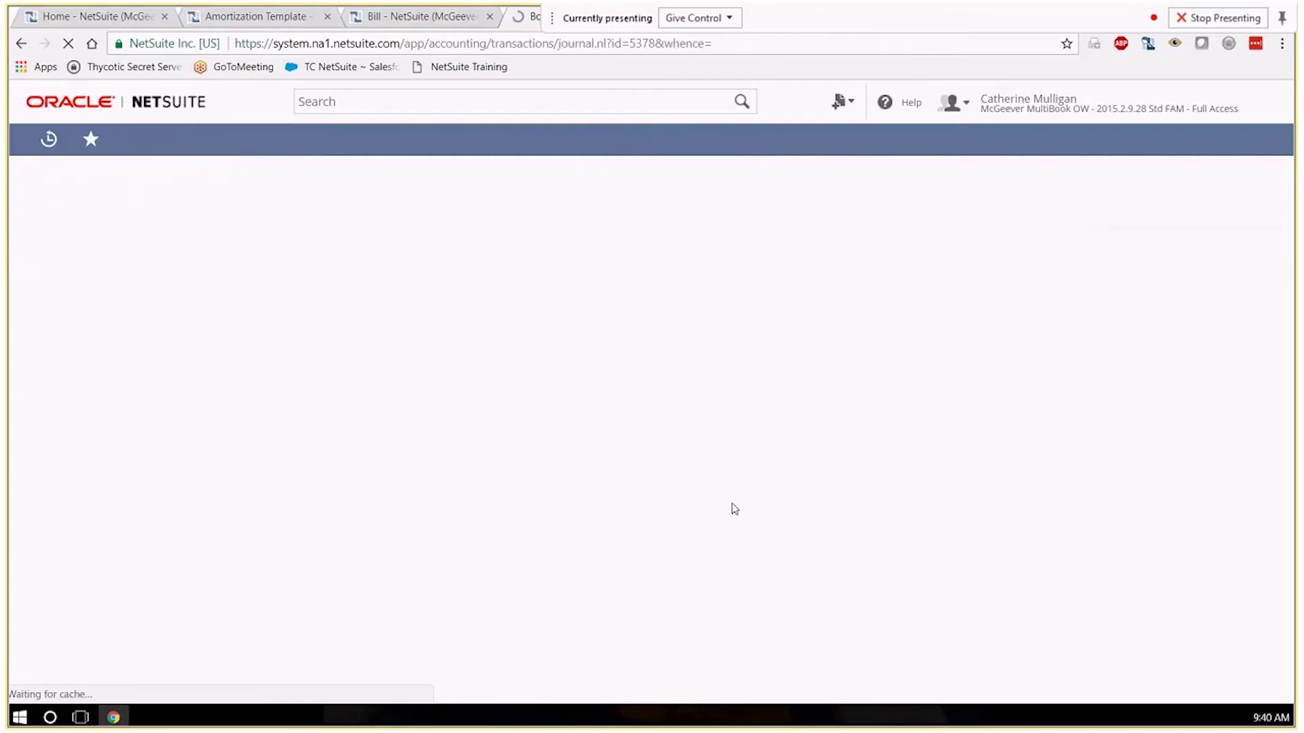
pyautogui.scroll(-1, 329, 347)
pyautogui.scroll(-1, 330, 348)
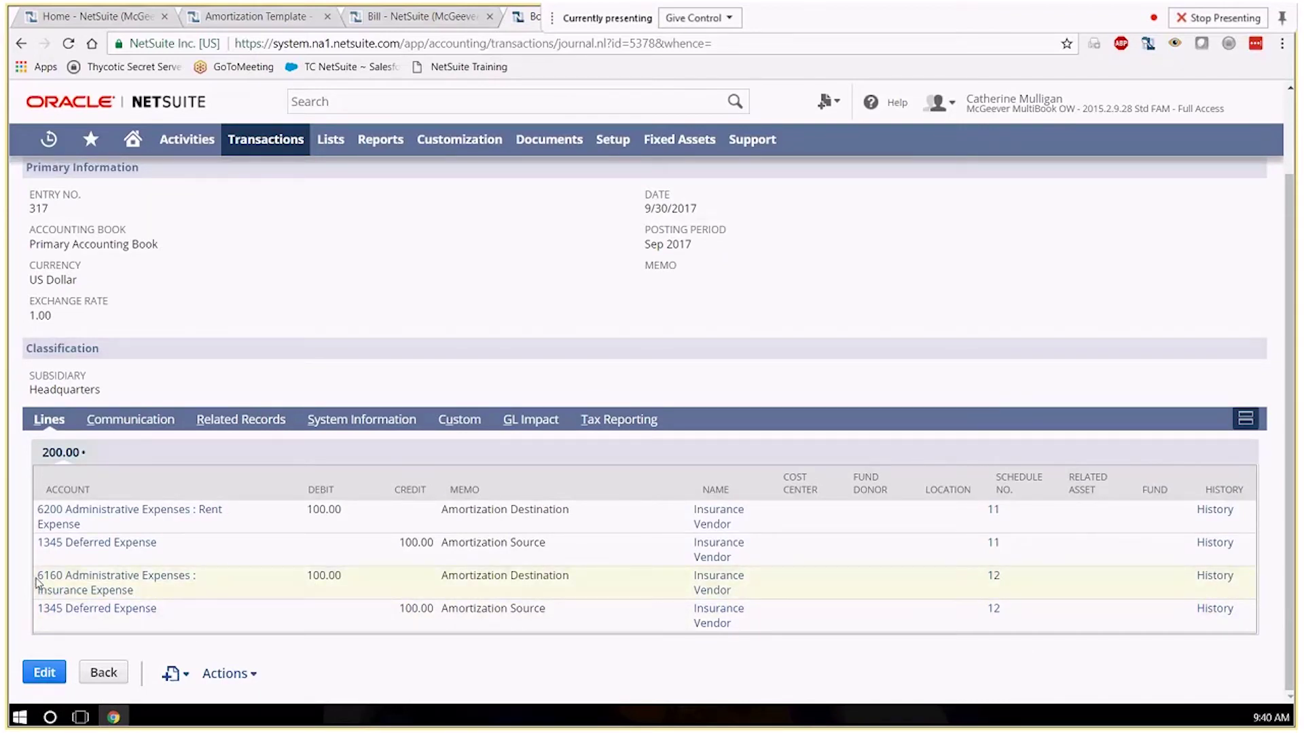
pyautogui.moveTo(39, 575); pyautogui.dragTo(358, 592)
pyautogui.click(150, 630)
pyautogui.click(993, 579)
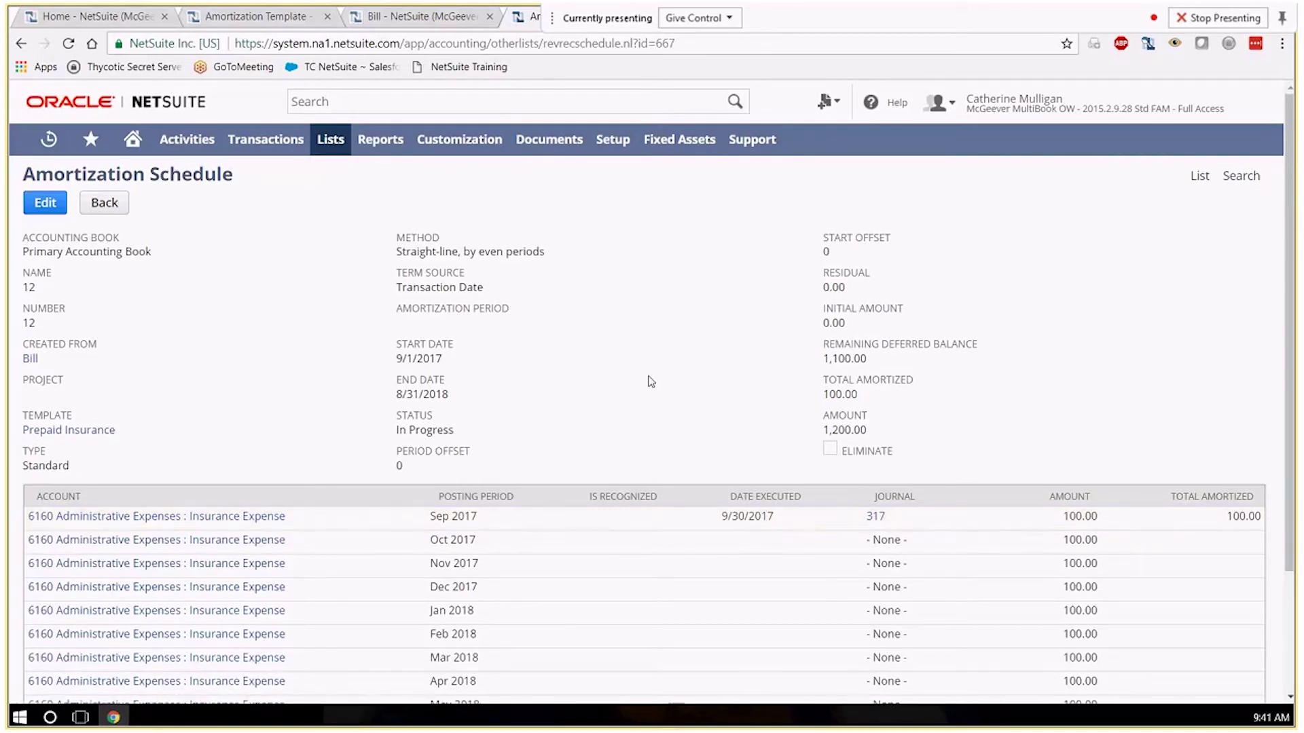
# Return to journal 317 via Recent Records, reopen schedule 12 and put it in edit mode.
pyautogui.moveTo(48, 139)
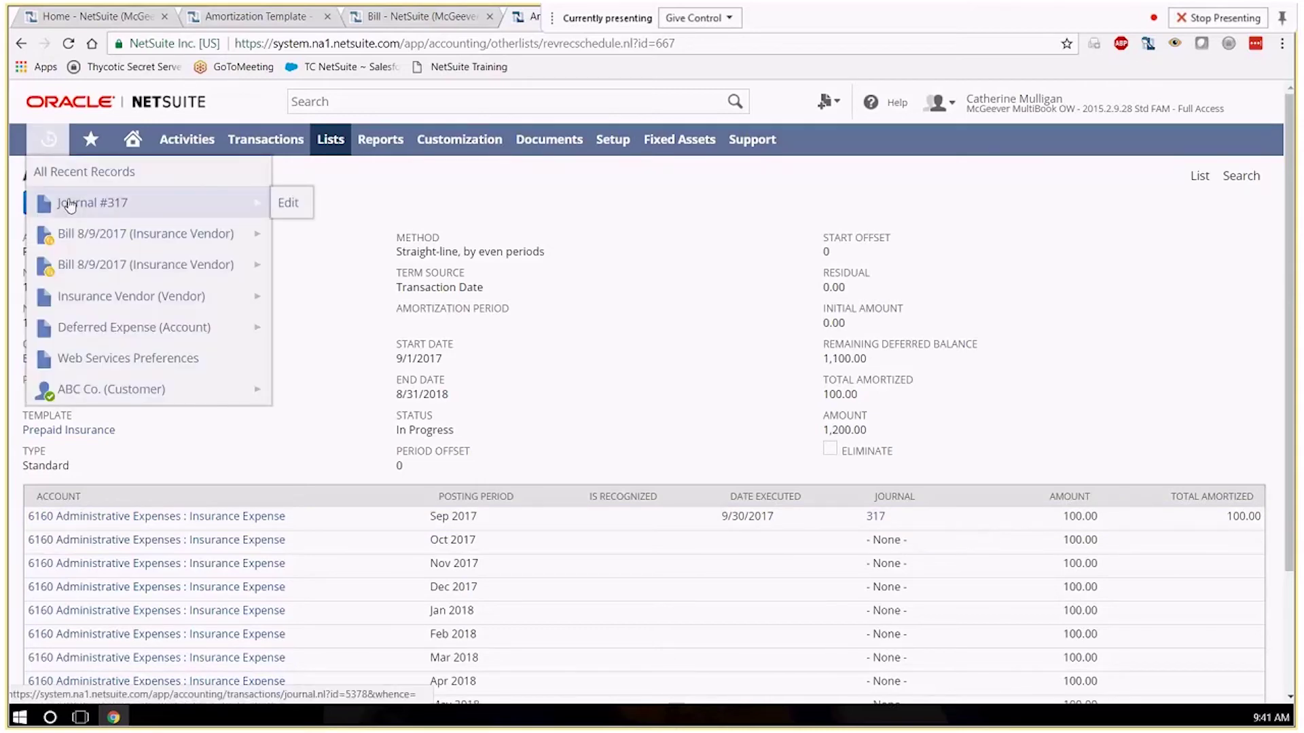
pyautogui.click(69, 205)
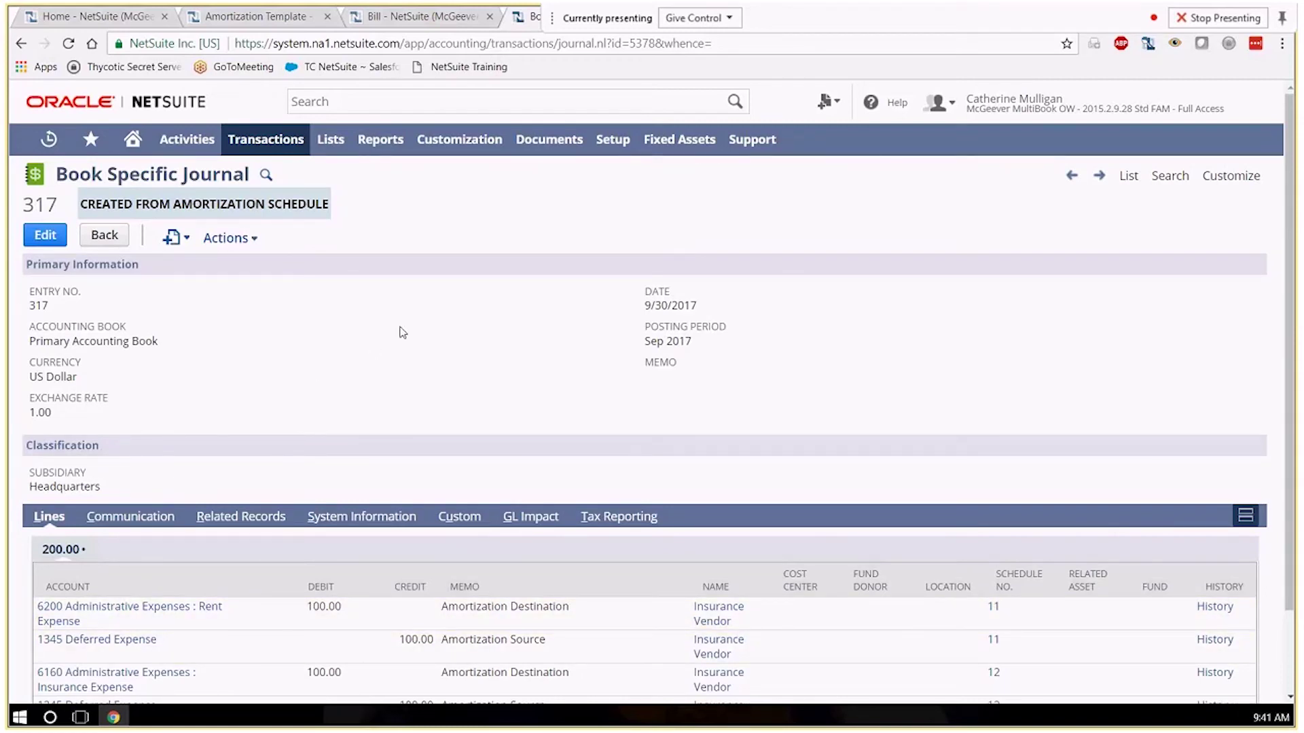
pyautogui.click(994, 674)
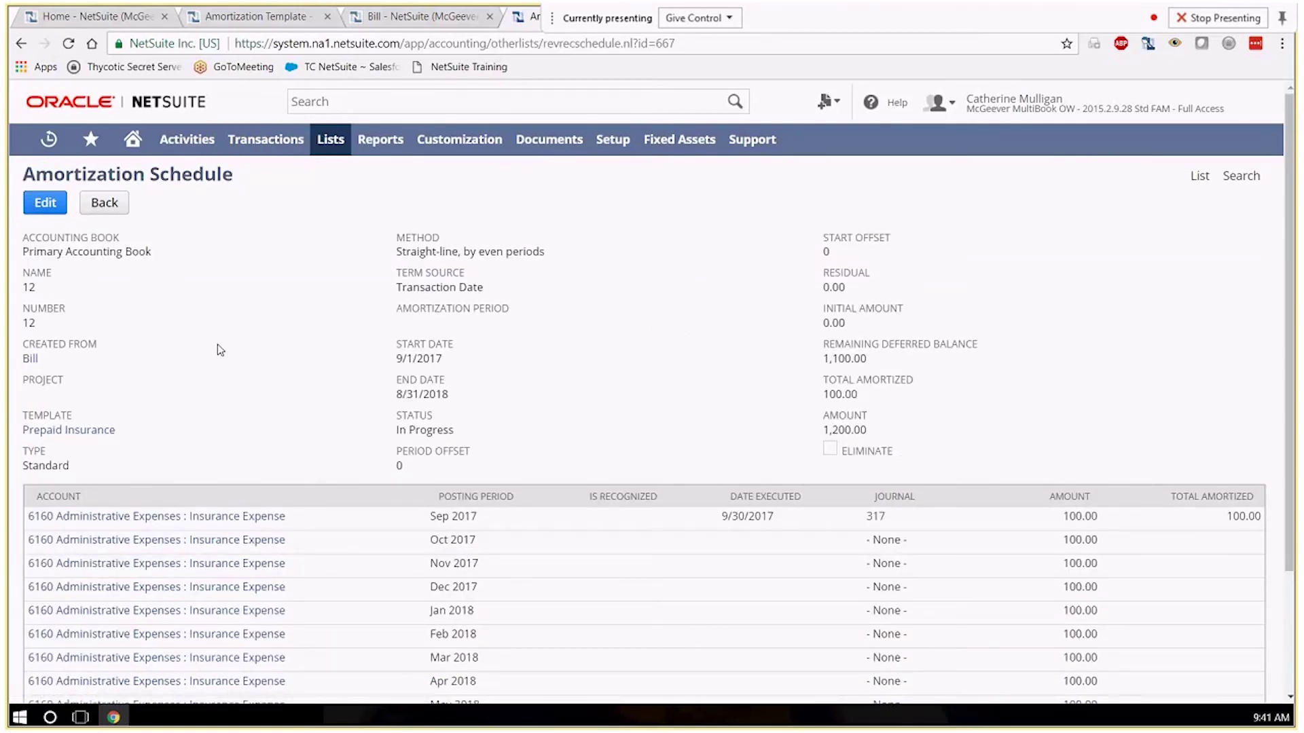
pyautogui.click(45, 202)
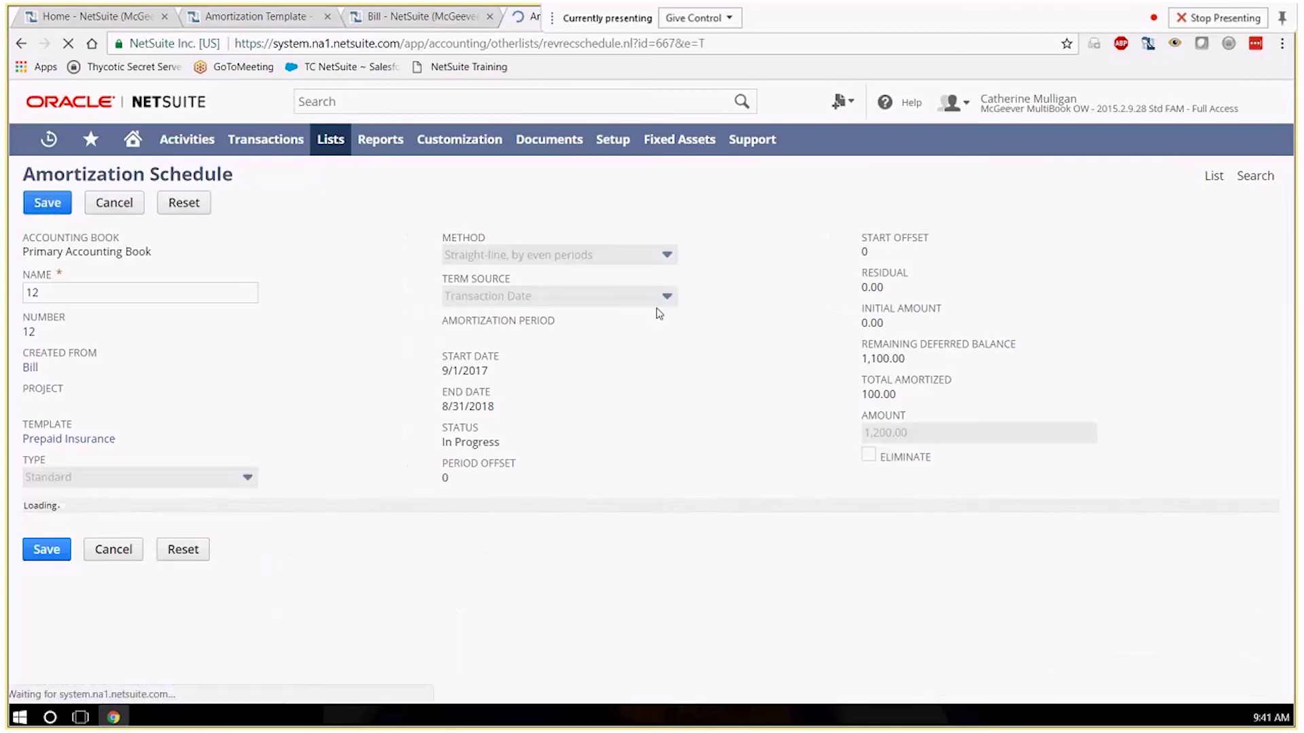
# Change the Oct 2017 line amount on schedule 12 to 1,100.00.
pyautogui.scroll(-1, 775, 423)
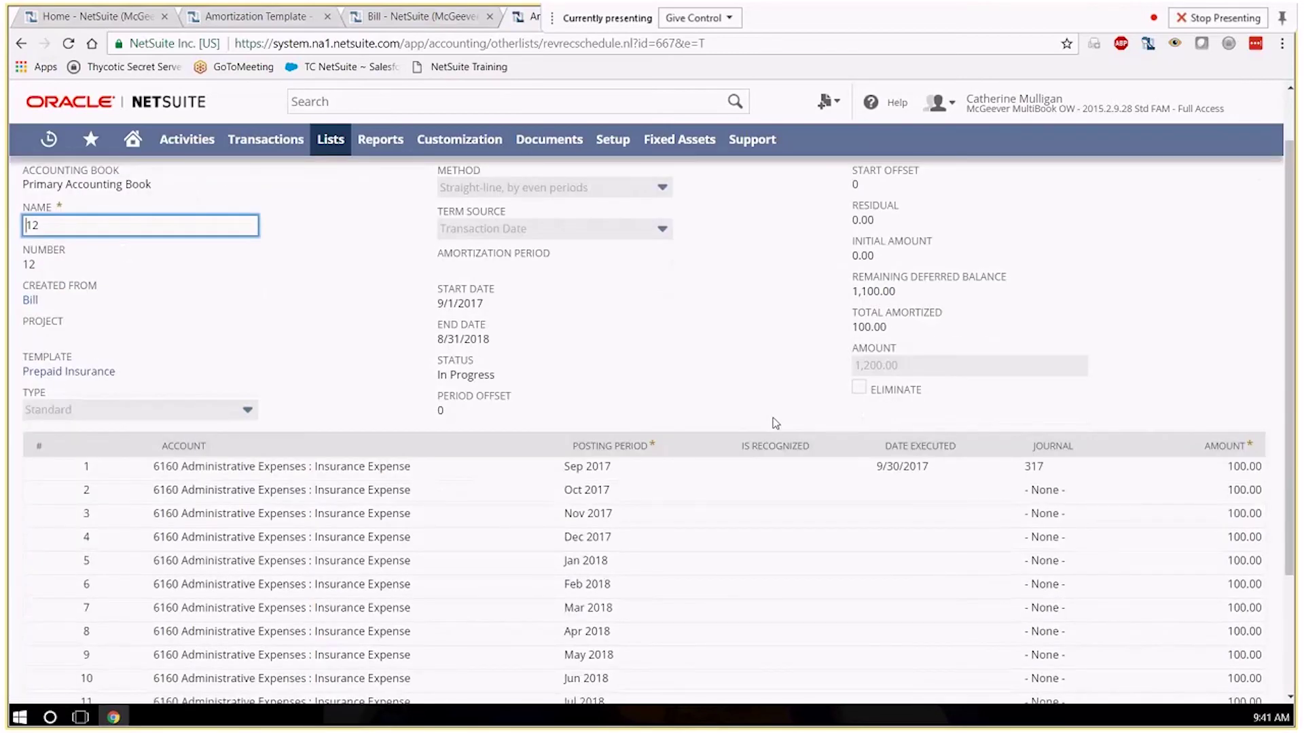
pyautogui.scroll(-3, 775, 423)
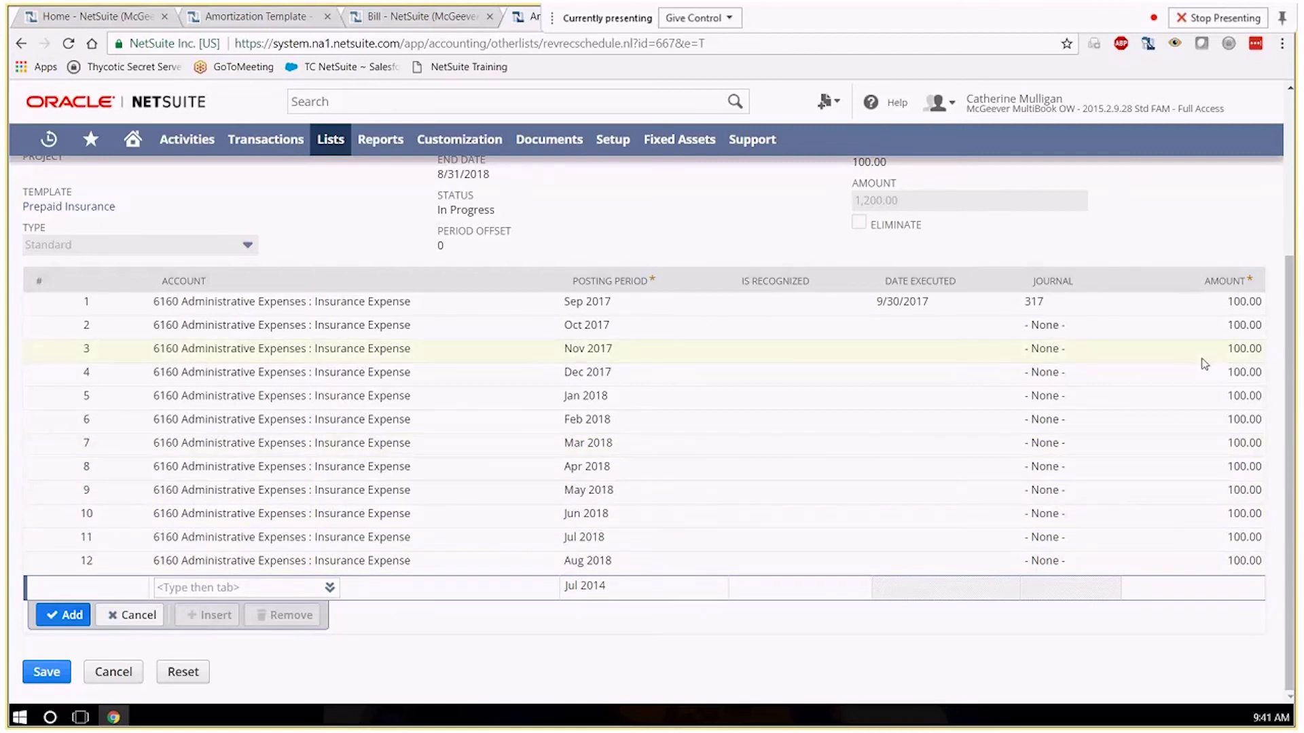
pyautogui.click(1229, 329)
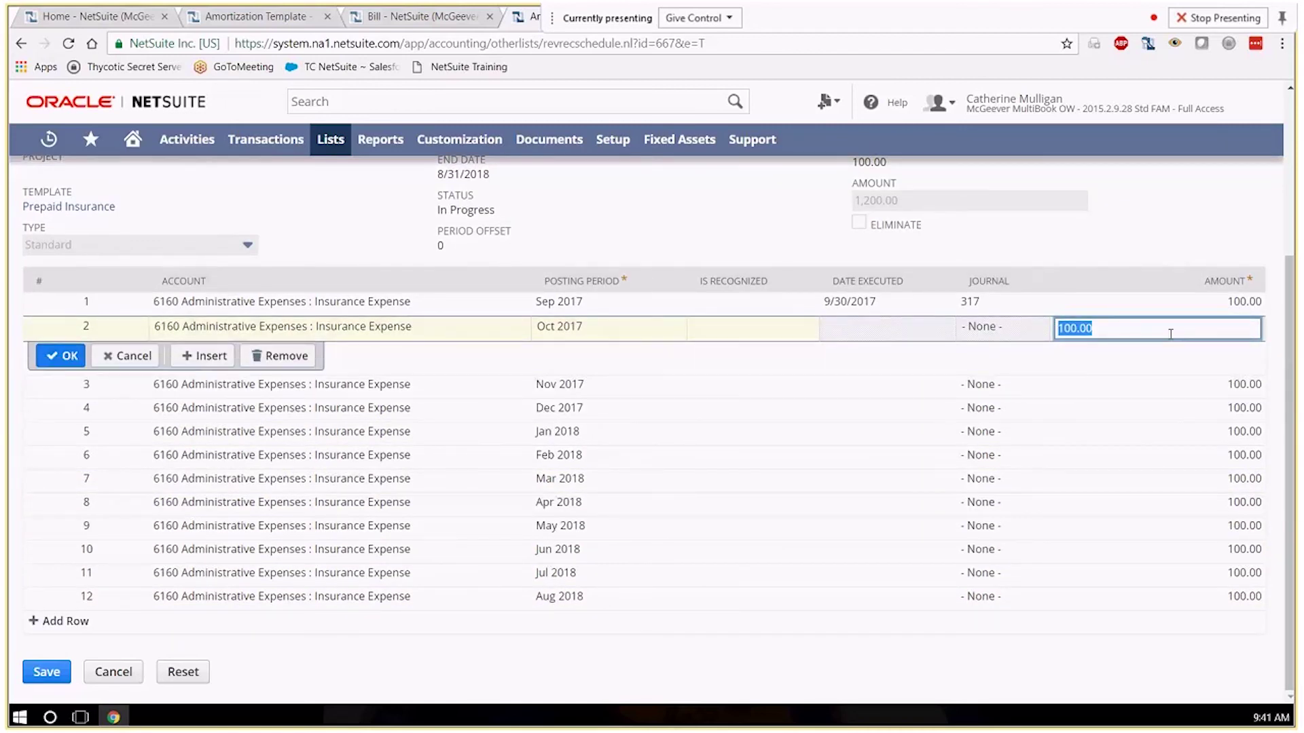
pyautogui.write('1100')
pyautogui.click(62, 359)
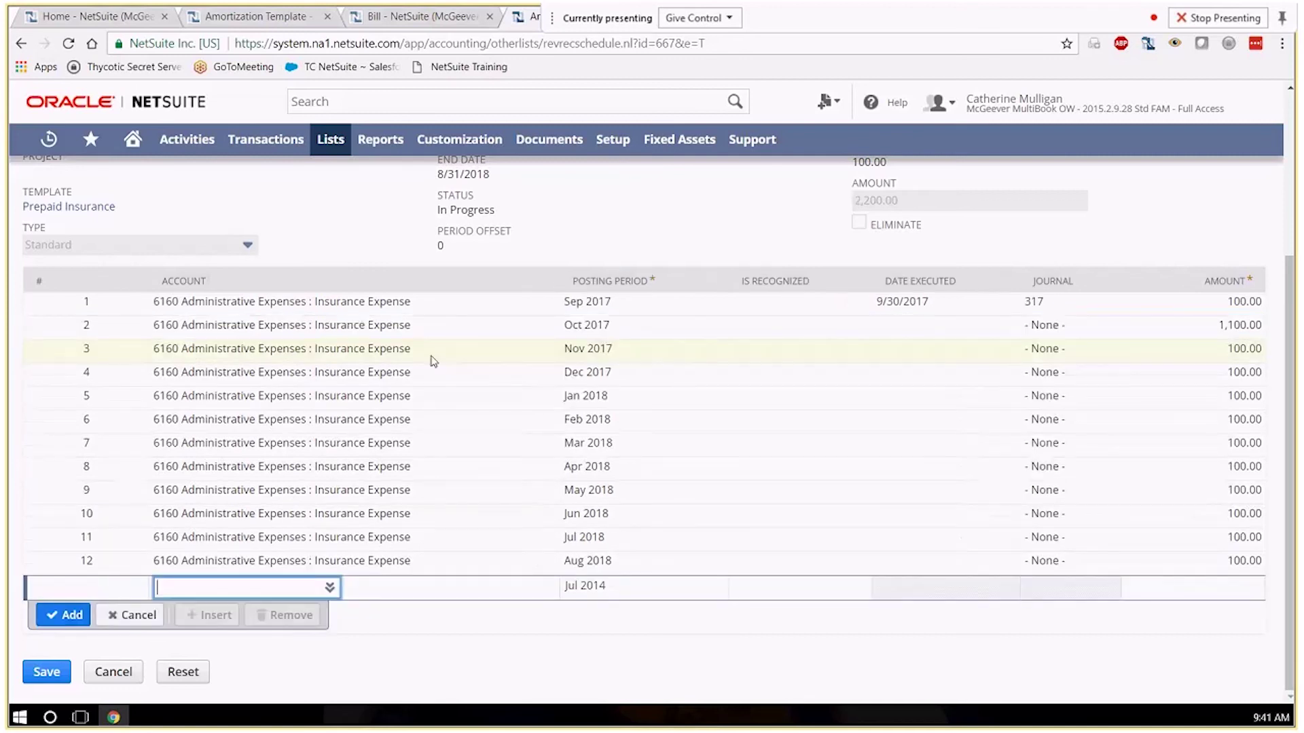
# Remove the Nov 2017 through Aug 2018 lines from the schedule.
pyautogui.click(429, 356)
pyautogui.click(283, 381)
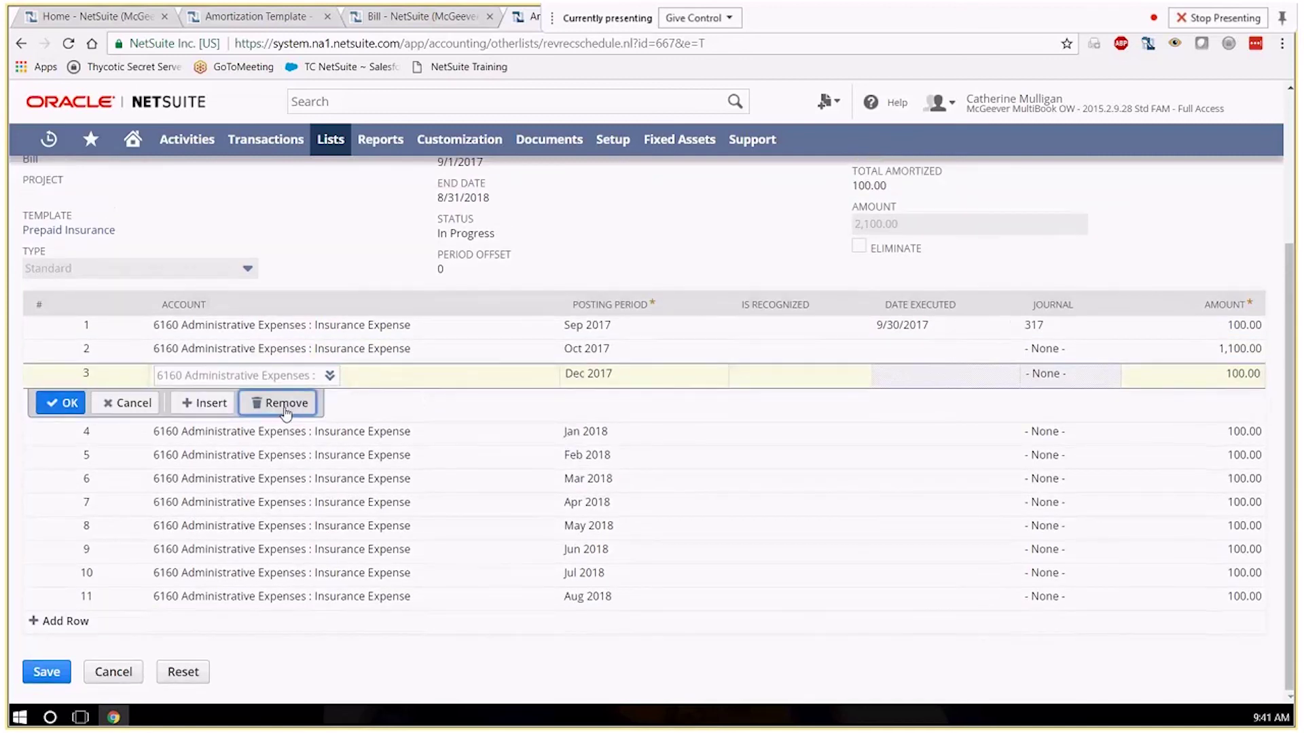
pyautogui.click(285, 404)
pyautogui.click(287, 427)
pyautogui.click(288, 450)
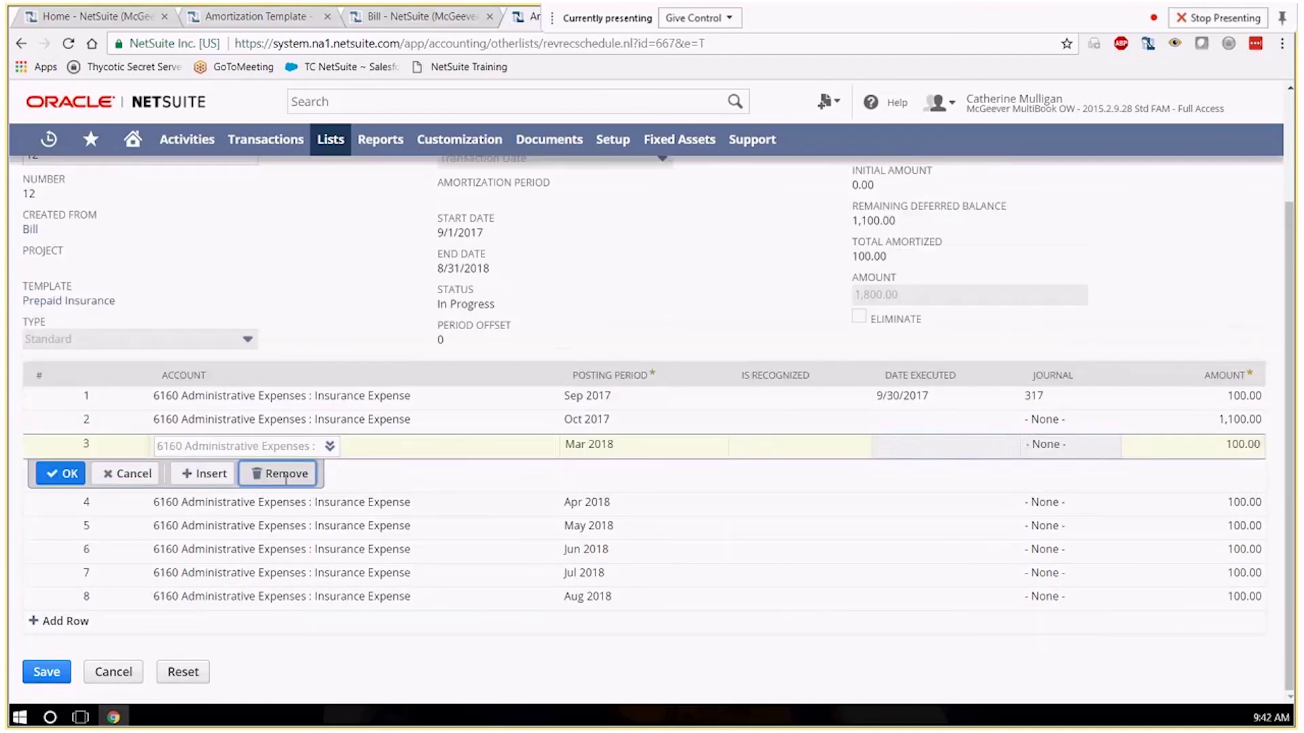
pyautogui.click(291, 499)
pyautogui.click(291, 500)
pyautogui.click(291, 524)
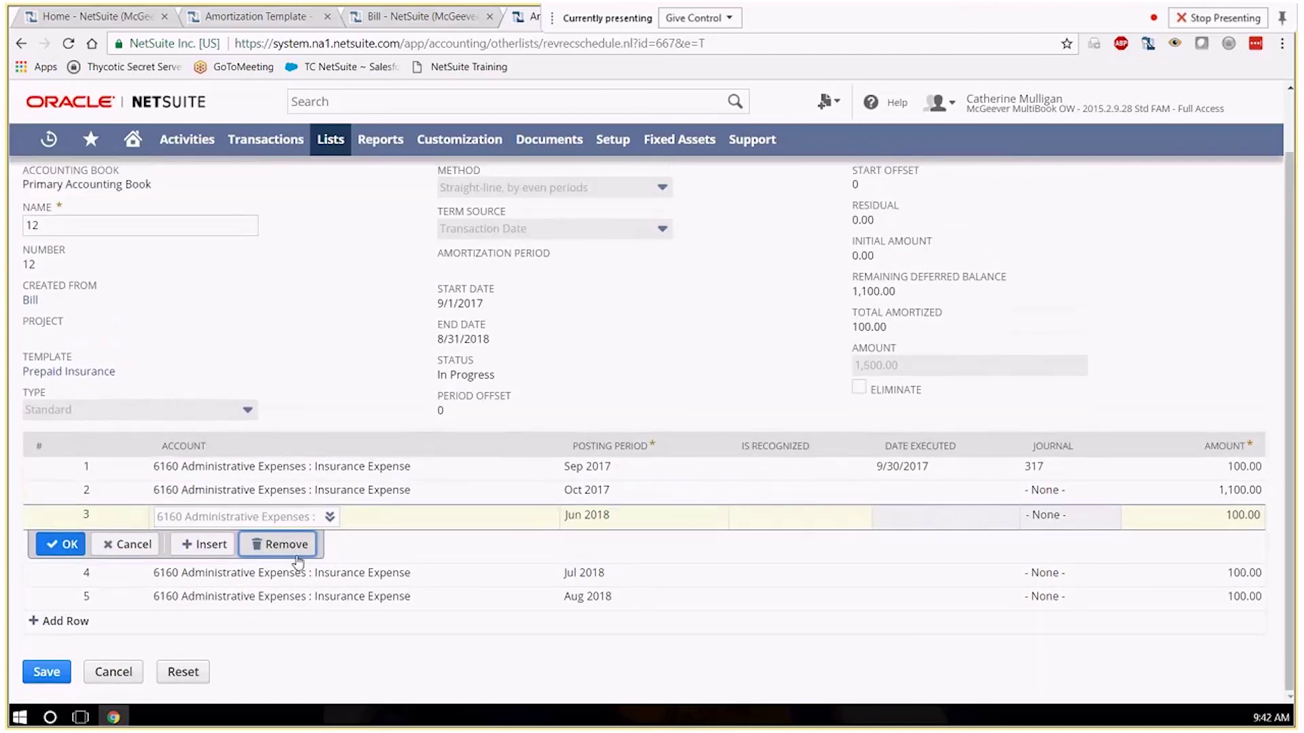
pyautogui.click(290, 545)
pyautogui.click(290, 567)
pyautogui.click(288, 612)
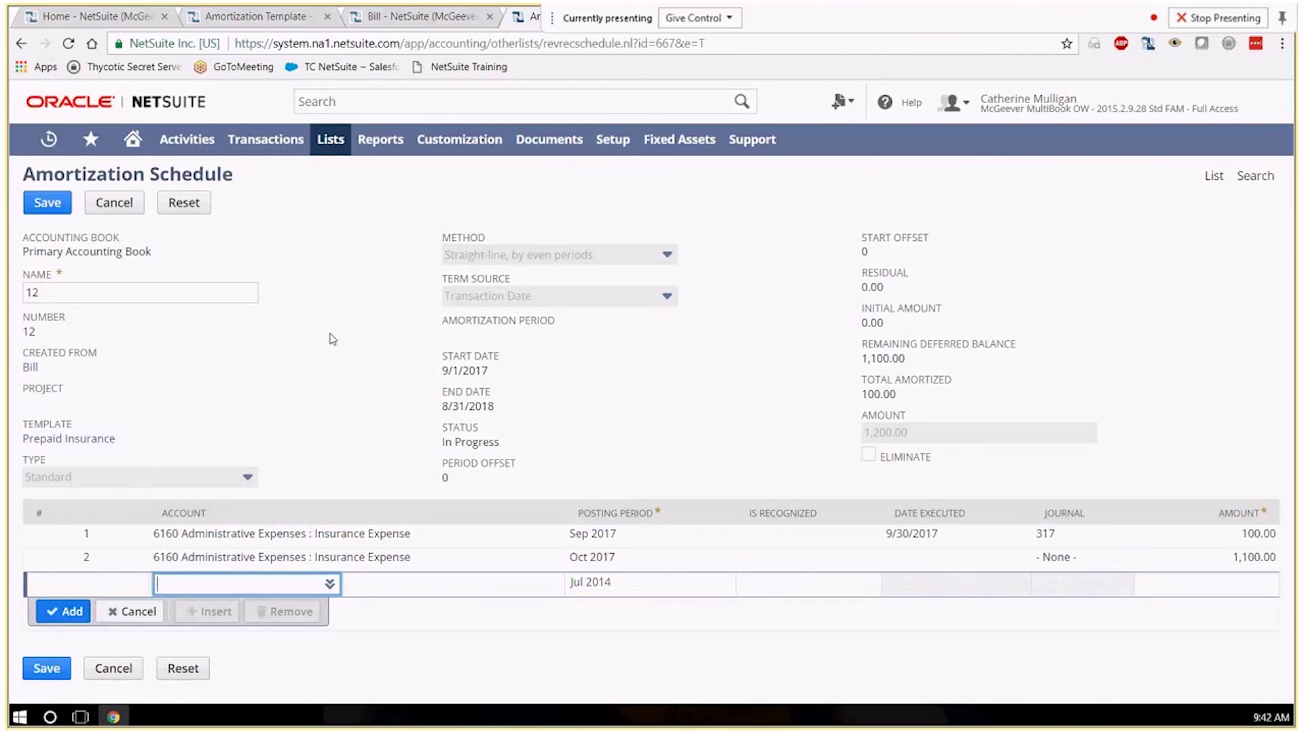
# Save schedule 12 and confirm the Oct 2017 amount shows 1,100.00.
pyautogui.hotkey('alt', 's')
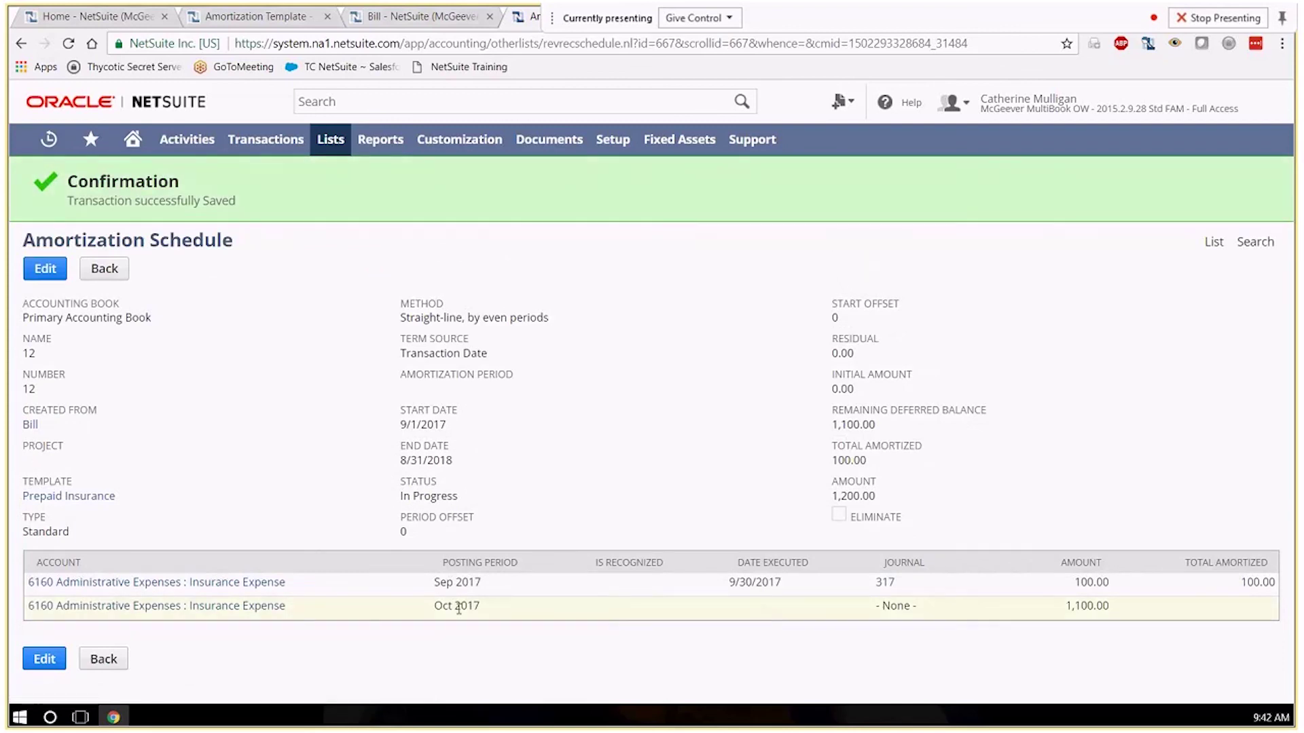
pyautogui.moveTo(1114, 606); pyautogui.dragTo(1064, 606)
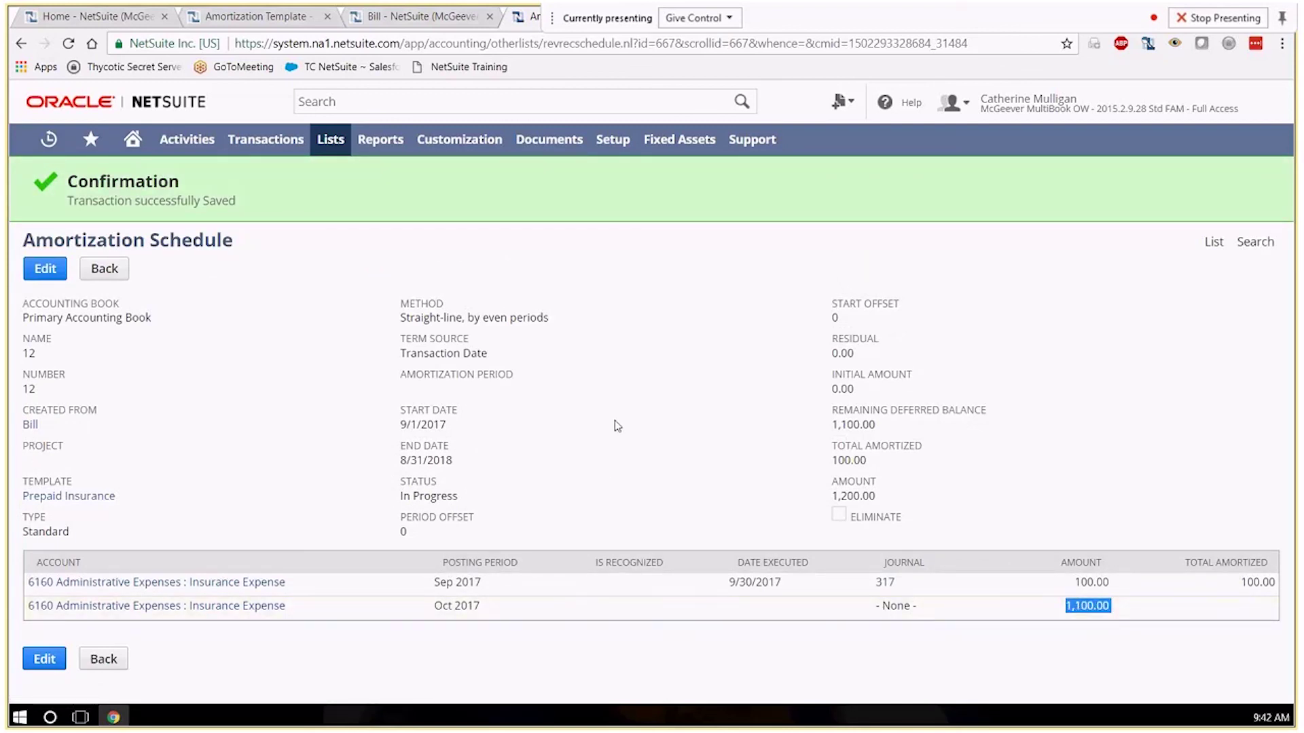